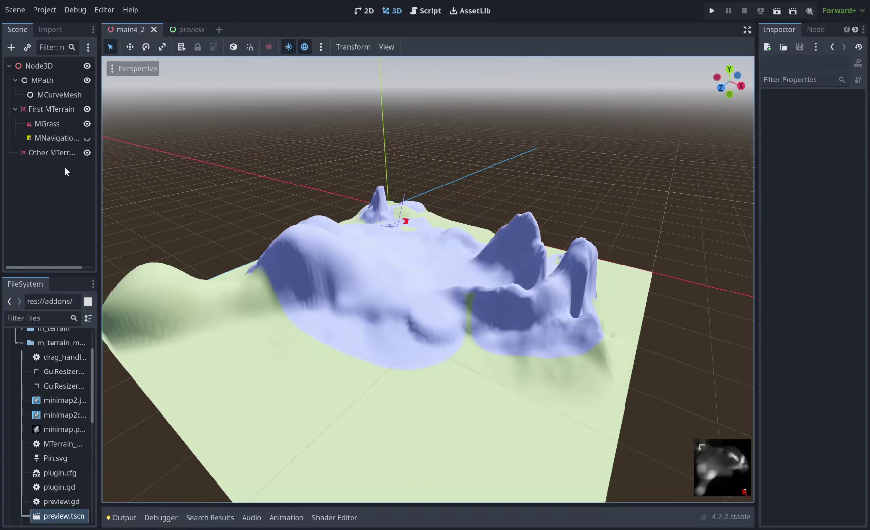
Review the import, export and import Godot res options of First MTerrain's Import/Export window, including the export layer choices, and close it
click(50, 110)
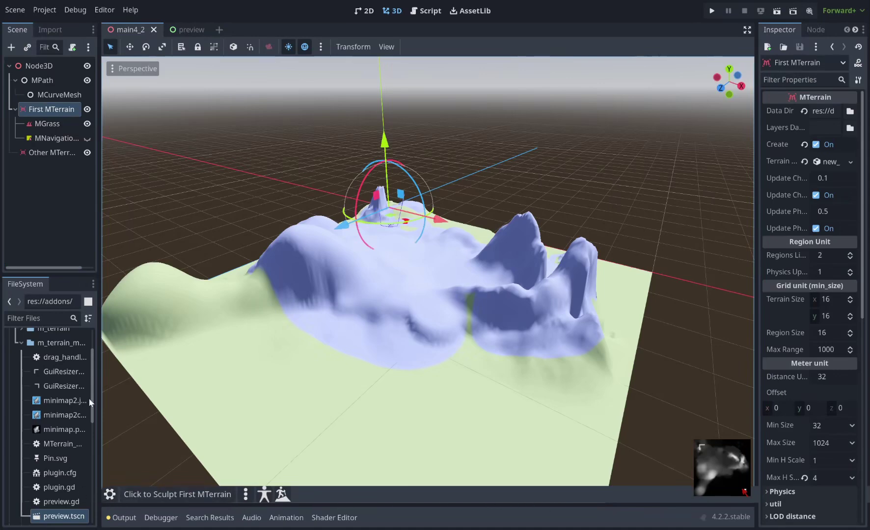
click(110, 495)
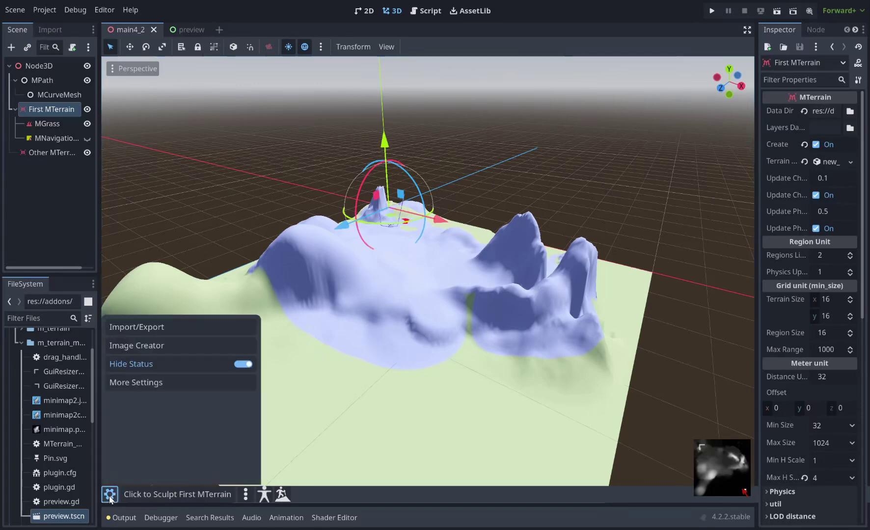
click(140, 328)
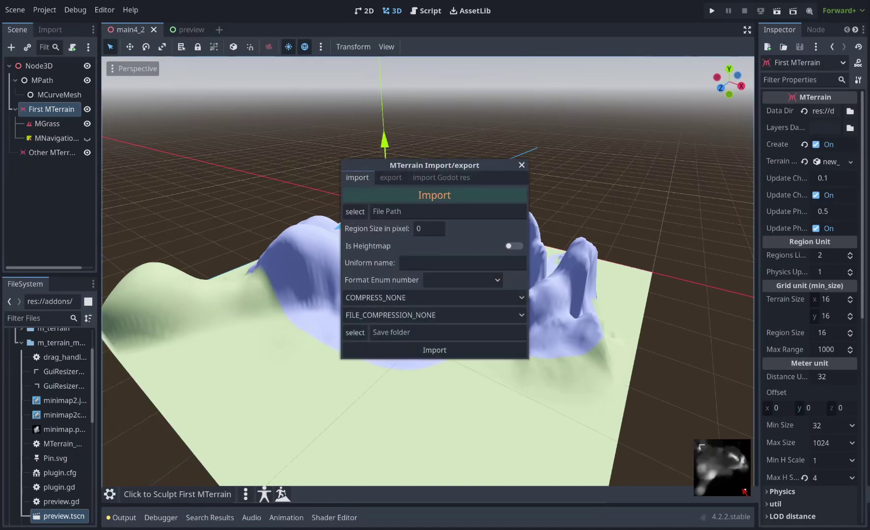
click(385, 178)
click(400, 212)
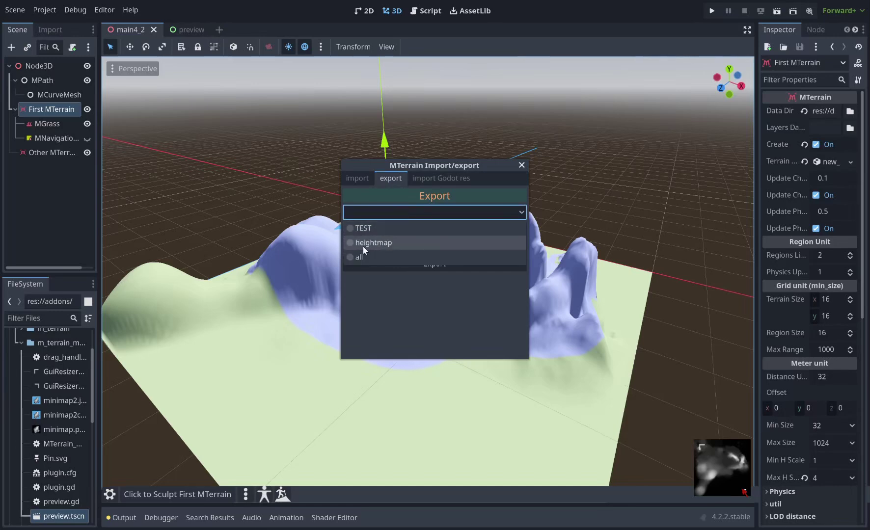
click(388, 179)
click(387, 179)
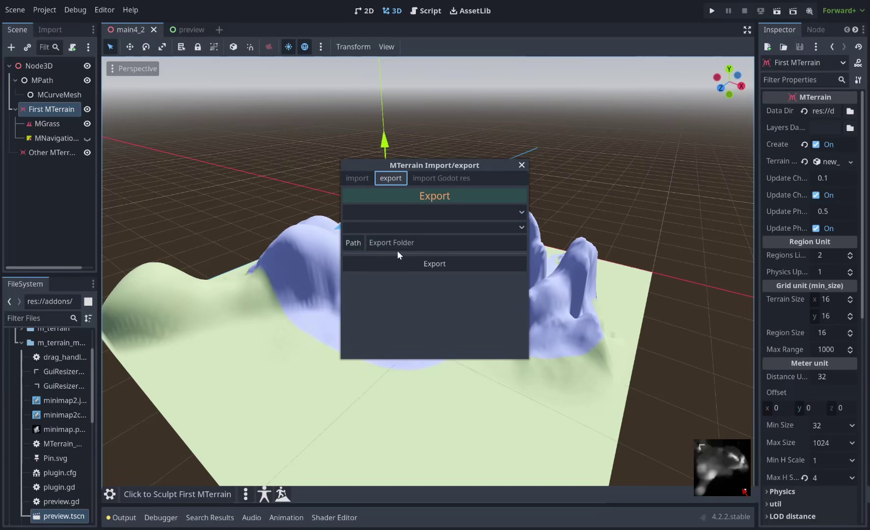
click(440, 178)
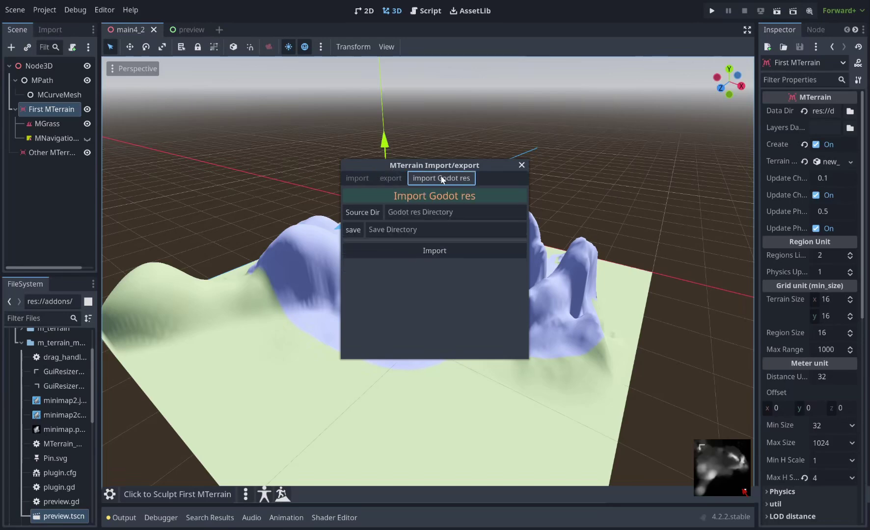
click(522, 165)
Review the creation and removal options in the MTerrain Image Creator and close it
click(153, 350)
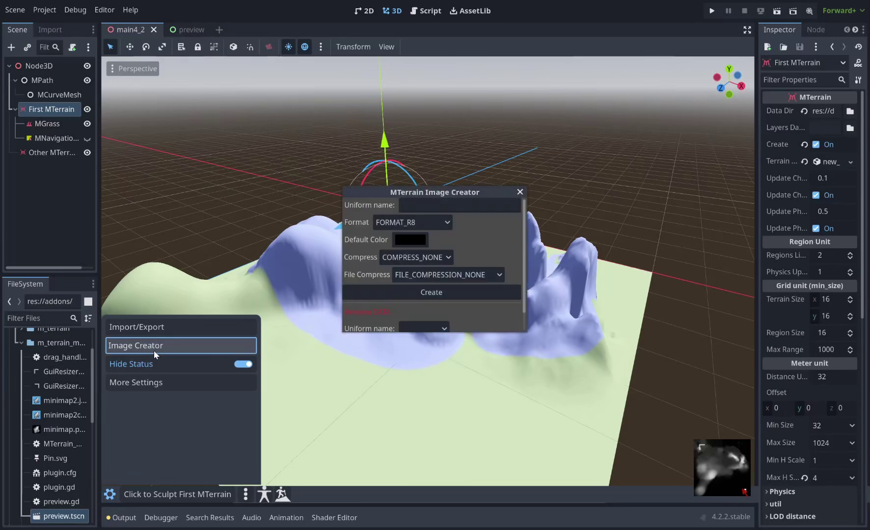
click(272, 397)
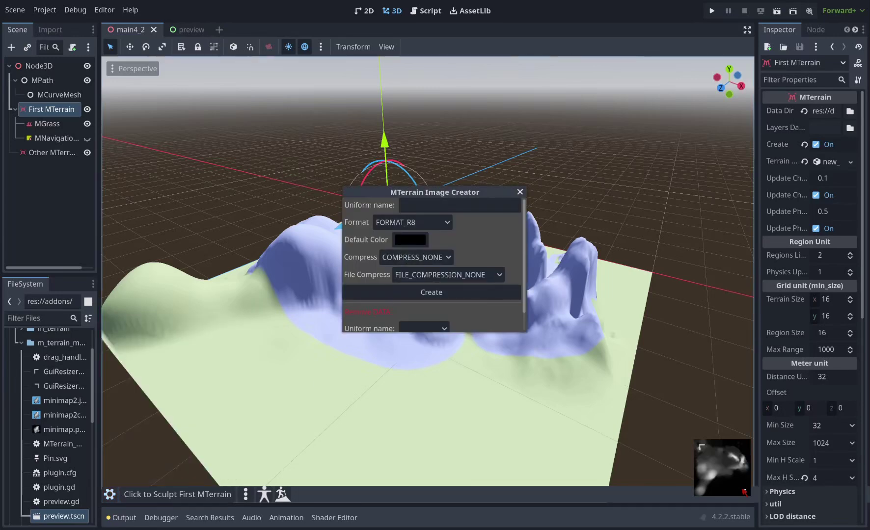
scroll(442, 309, down, 1)
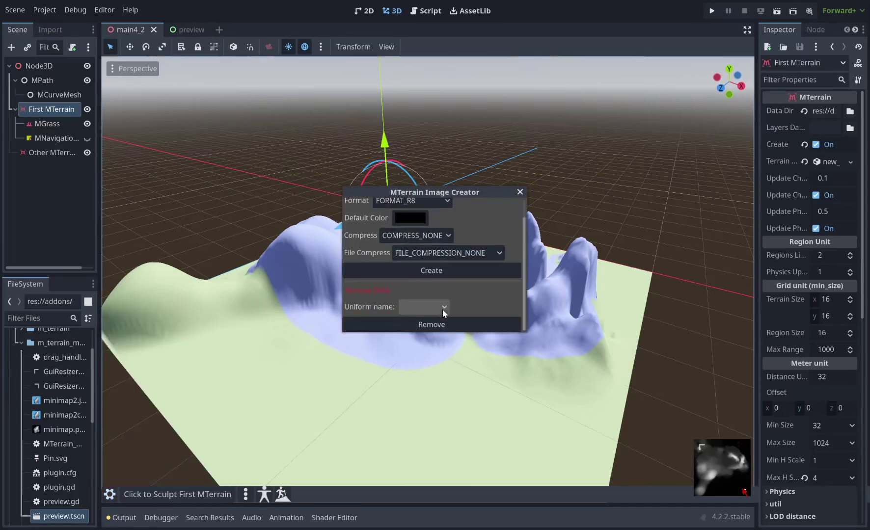
scroll(443, 309, up, 1)
click(520, 192)
Switch the terrain's Hide Status option off and back on to preview the status readout
click(110, 495)
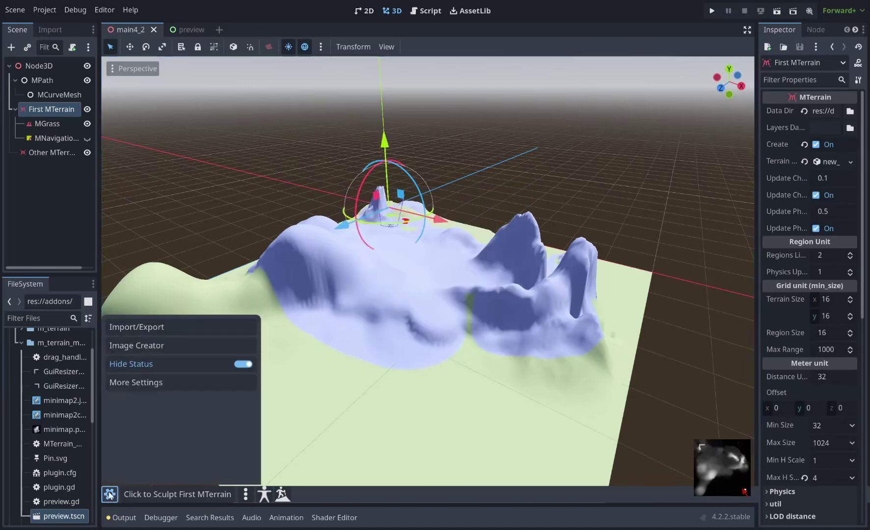
click(240, 364)
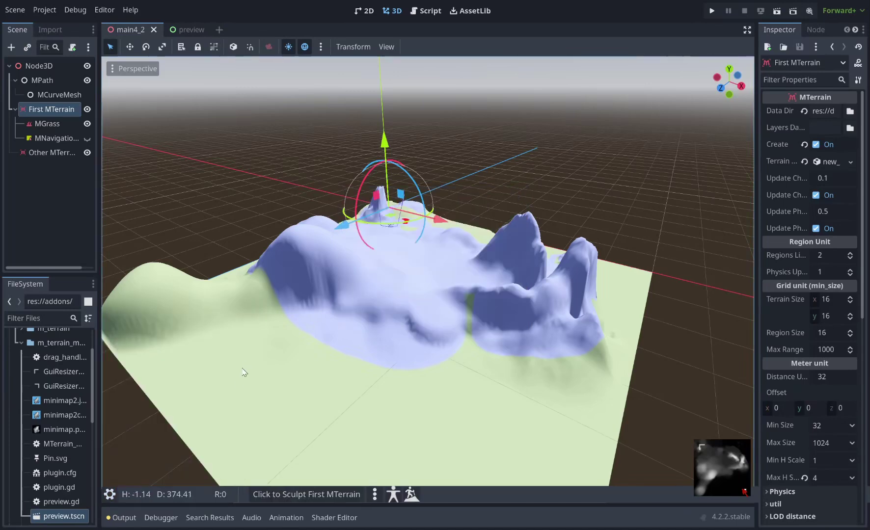
click(110, 494)
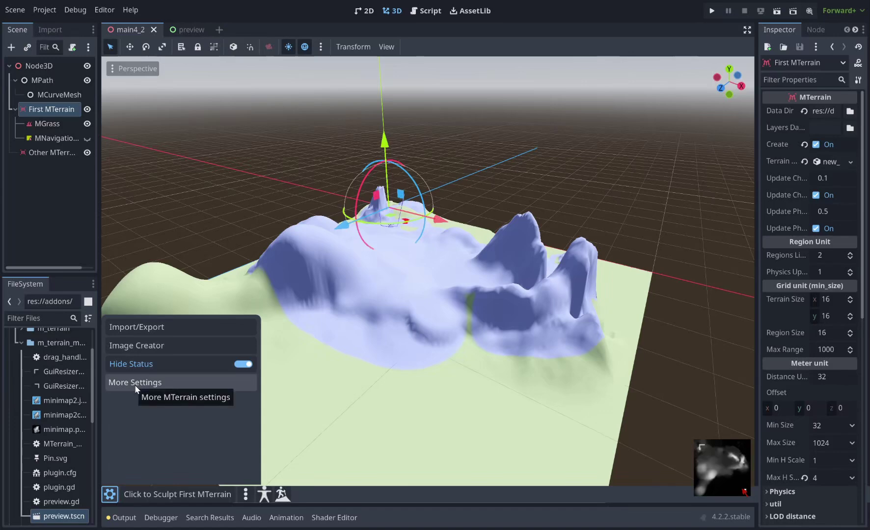
Examine the shortcuts, save configuration, region, base size and version details in MTerrain's additional settings, and close the window
click(134, 385)
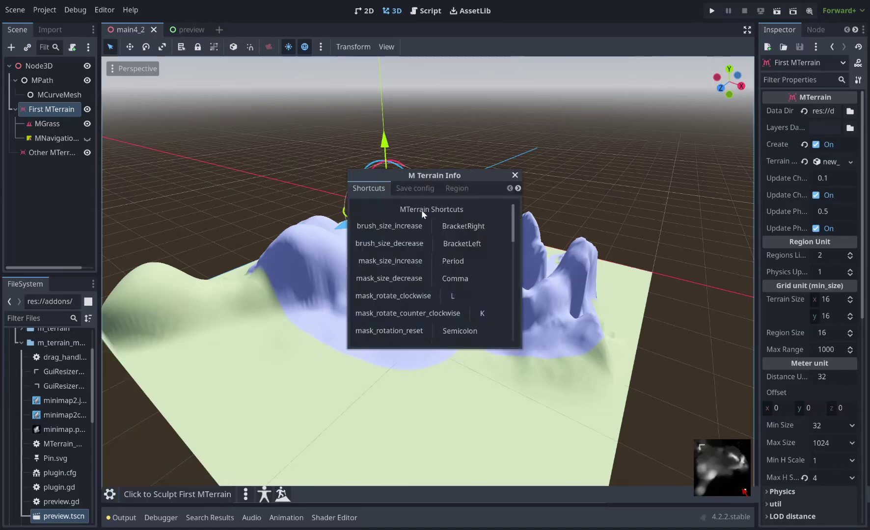
scroll(434, 309, down, 5)
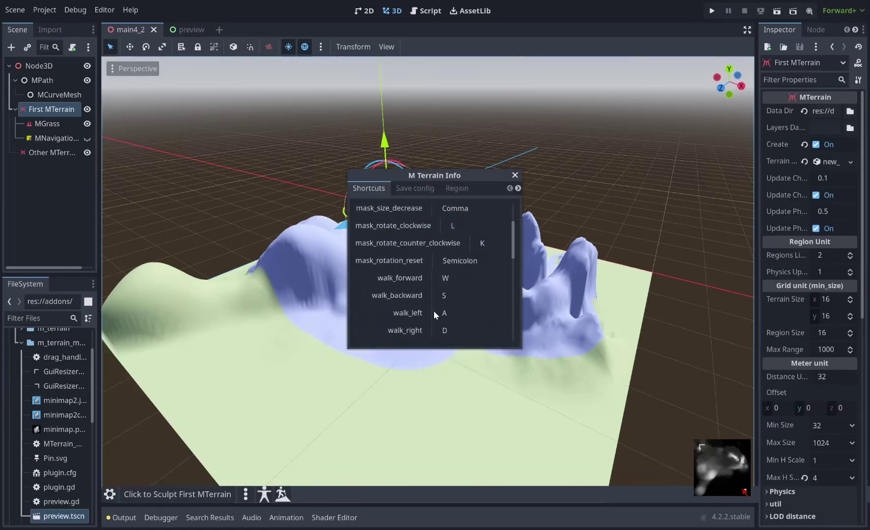
scroll(434, 312, down, 5)
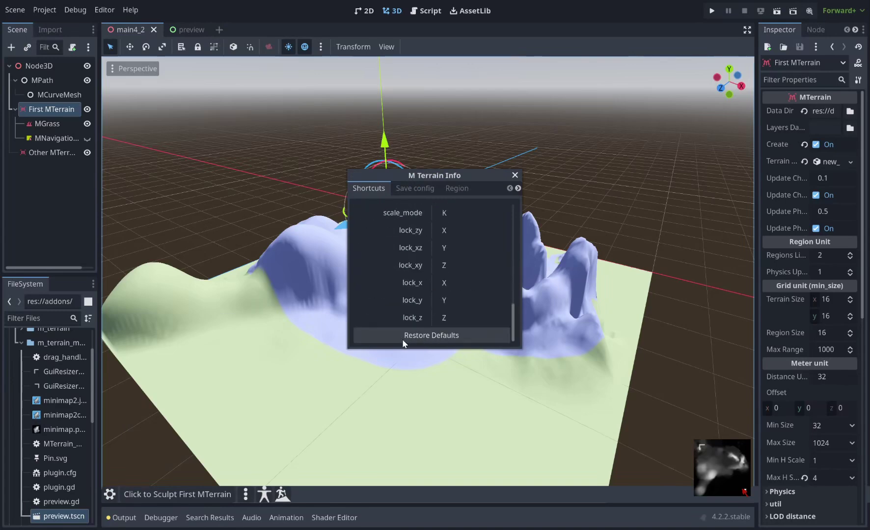
click(422, 190)
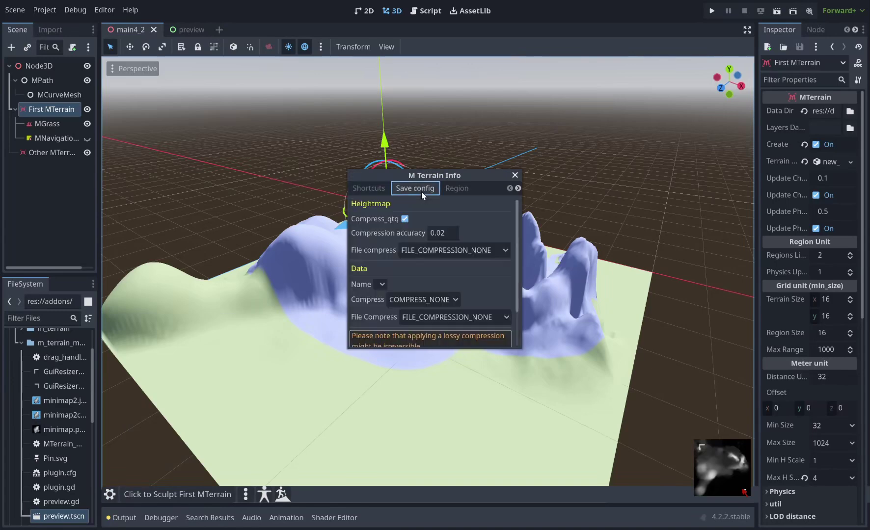
scroll(434, 262, down, 1)
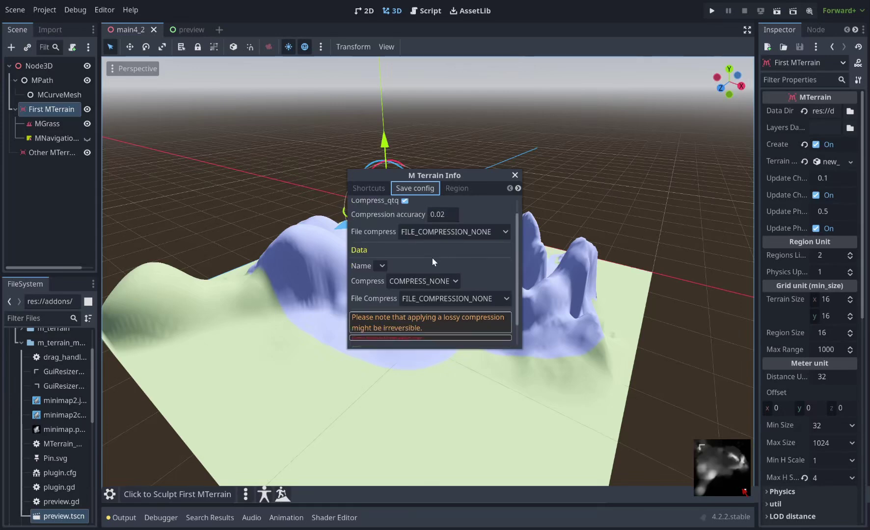
click(462, 188)
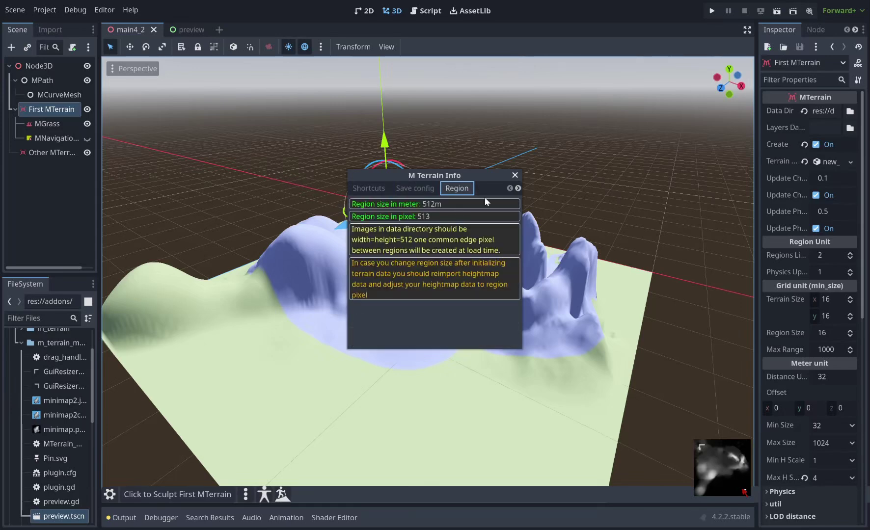
click(475, 190)
click(476, 191)
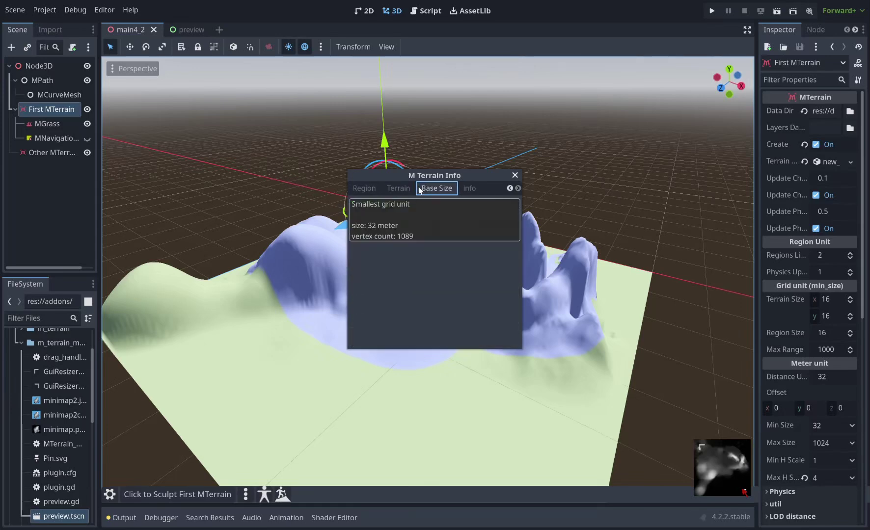
click(475, 191)
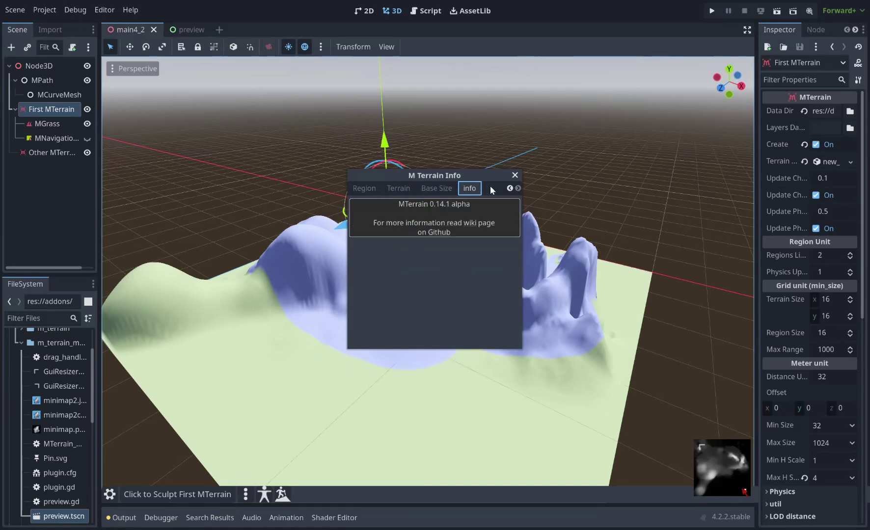
click(515, 176)
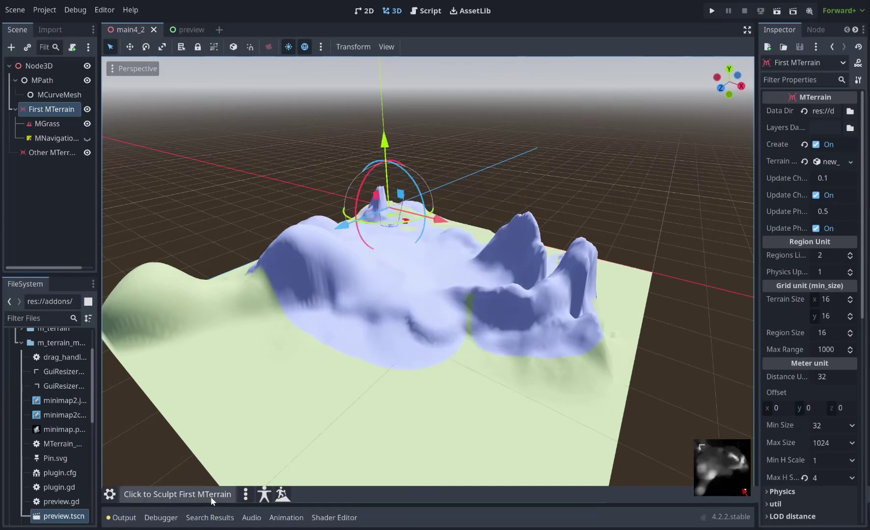
Look through the available sculpt, paint and path editing modes, and explore the terrain up close using the walk mode
click(247, 494)
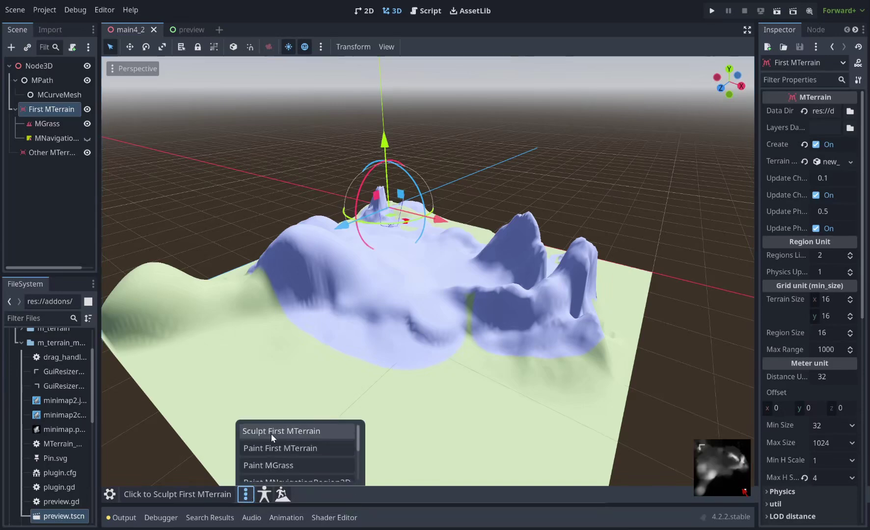
scroll(275, 448, down, 4)
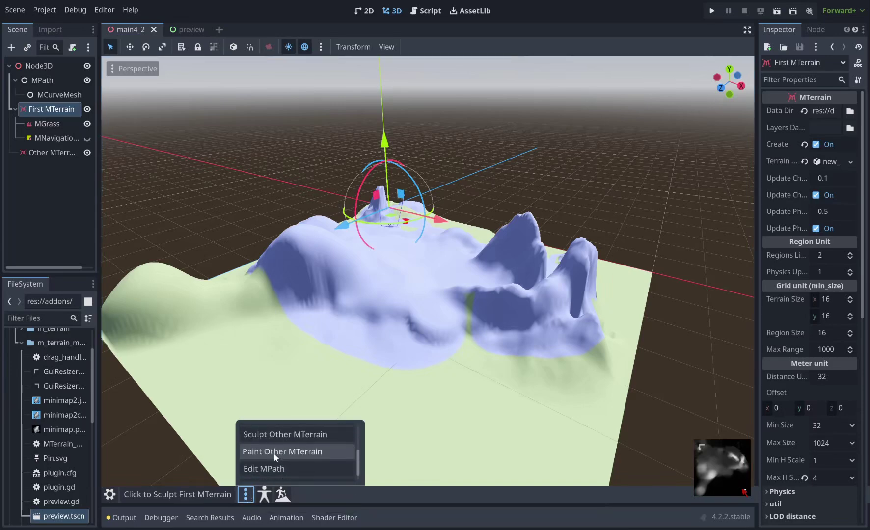
click(283, 494)
right_drag(427, 271, 498, 198)
key(w)
key(w)
right_drag(274, 462, 273, 462)
right_drag(428, 272, 552, 249)
key(w)
right_drag(274, 462, 436, 269)
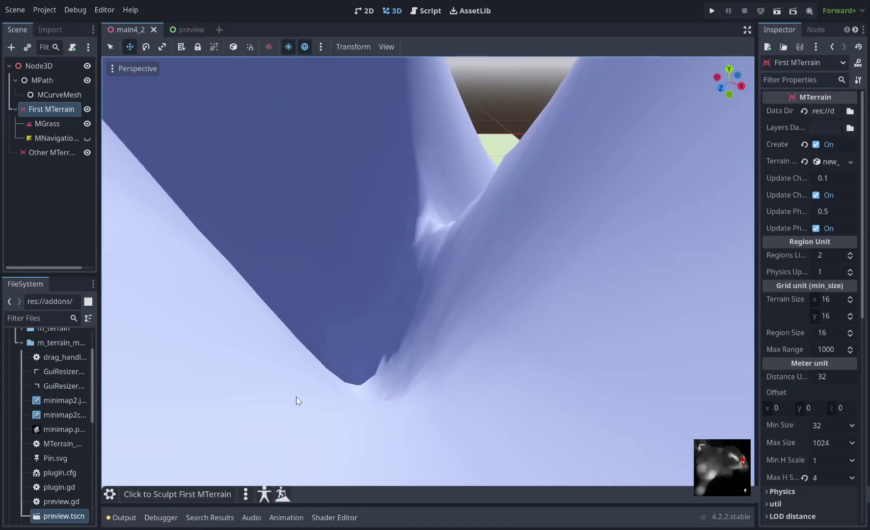
Turn on the human figure option, enter Sculpt First MTerrain mode and raise the ground around the small white ramp on the background layer
click(264, 495)
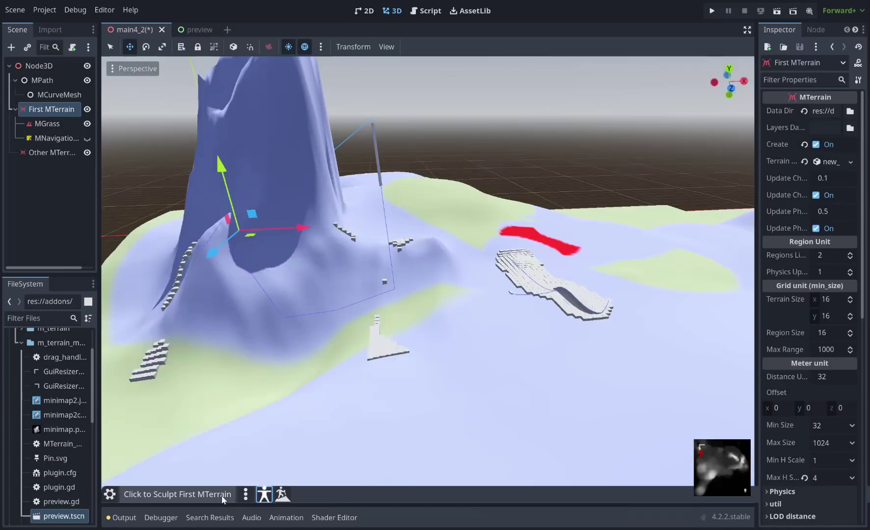
click(223, 497)
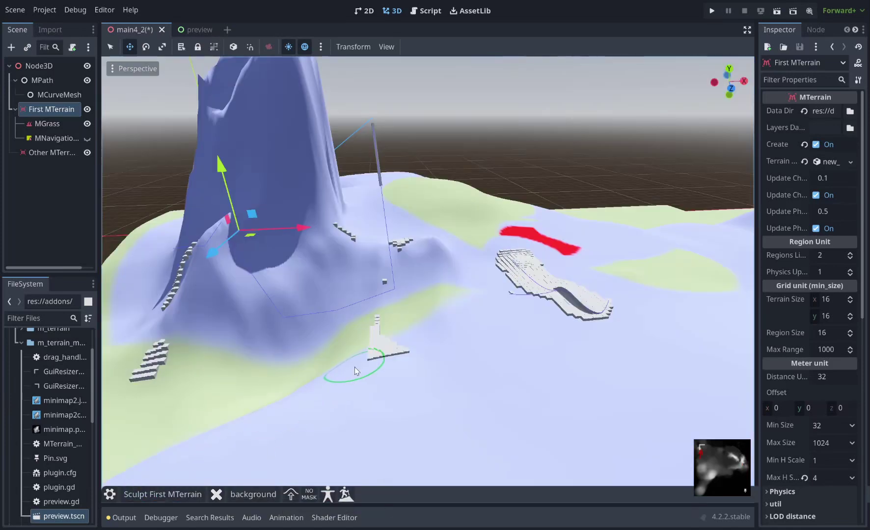
mouse_move(355, 368)
mouse_down()
mouse_move(583, 367)
mouse_move(450, 389)
mouse_move(355, 334)
mouse_move(370, 359)
mouse_move(406, 365)
mouse_up()
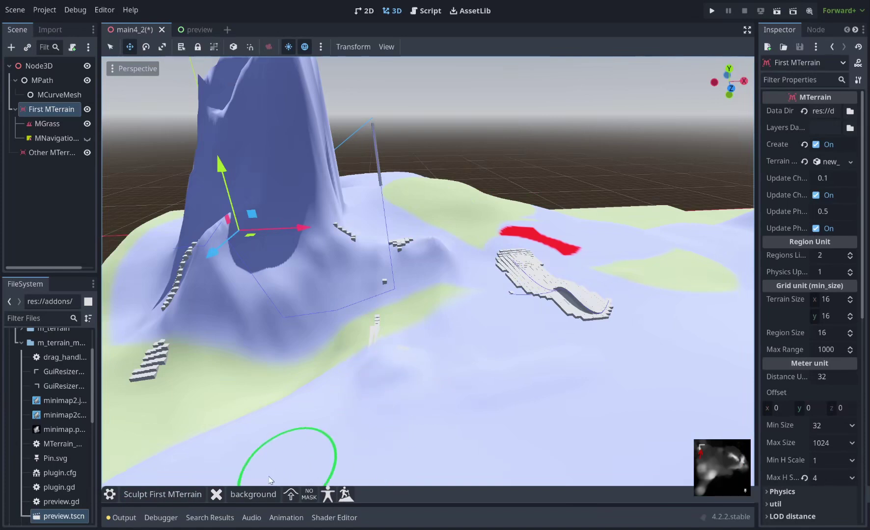
Rename the heightmap layer New Layer 0 as AGAGA
click(257, 496)
click(256, 495)
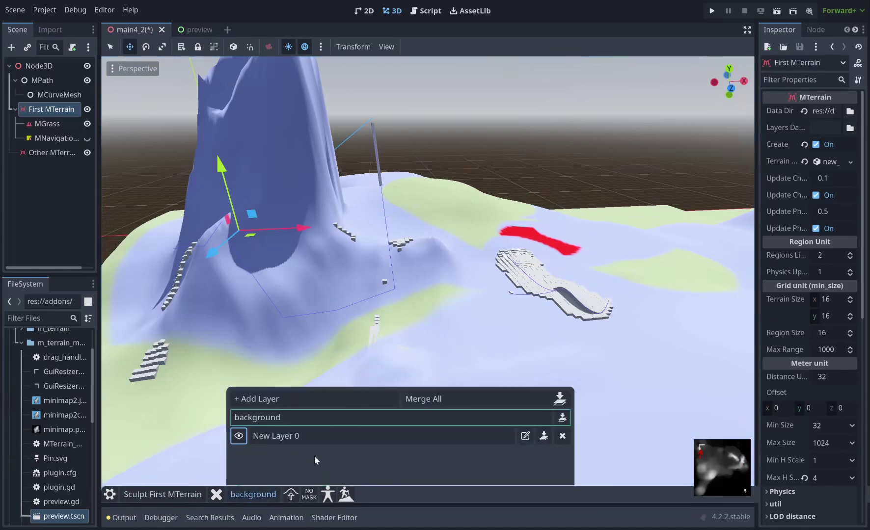
click(533, 438)
text(AGAGA)
key(Return)
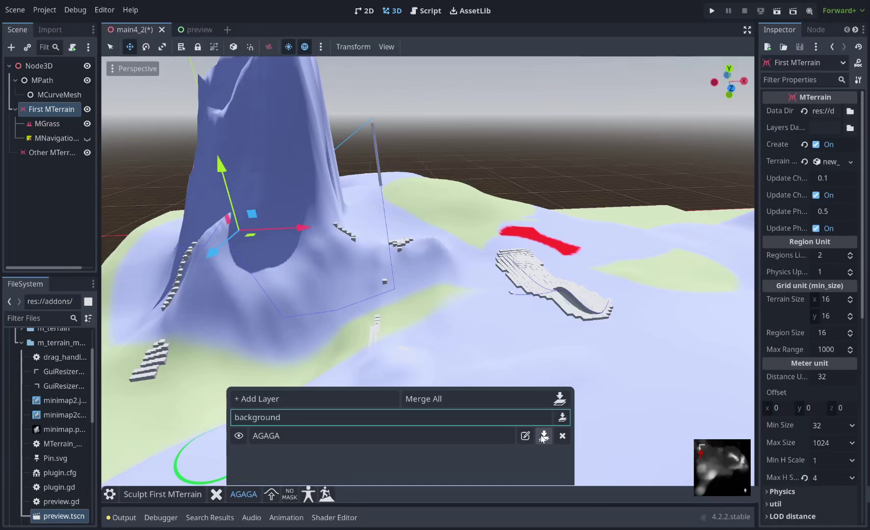
Remove the AGAGA heightmap layer and add a new layer in its place
click(563, 436)
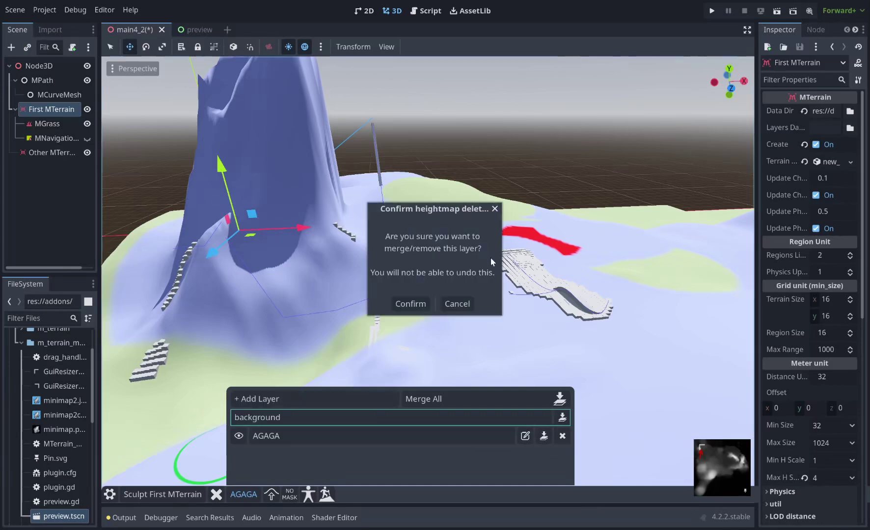
click(405, 303)
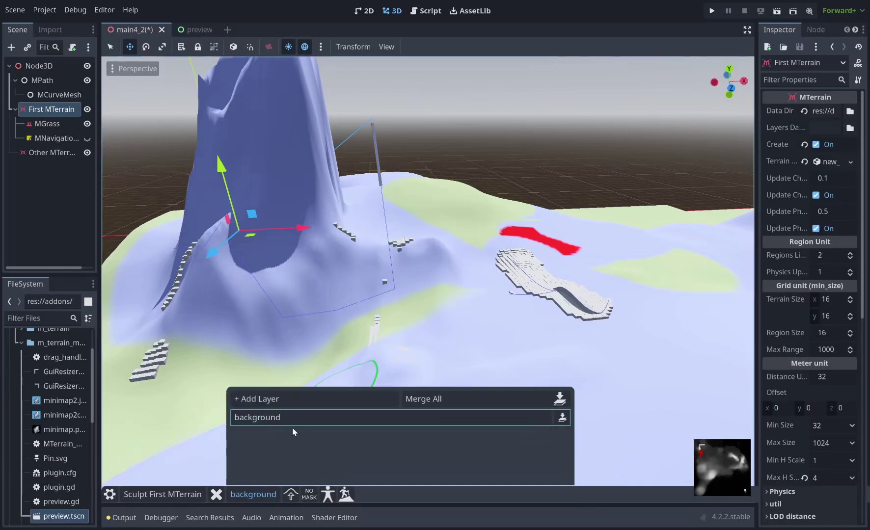
click(277, 398)
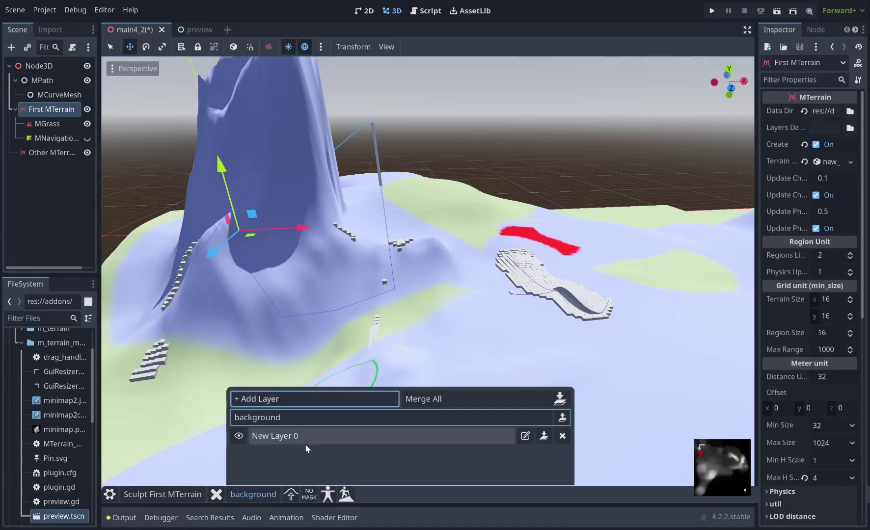
Look through the sculpting brushes, try To Height, and choose the Smooth brush
click(291, 495)
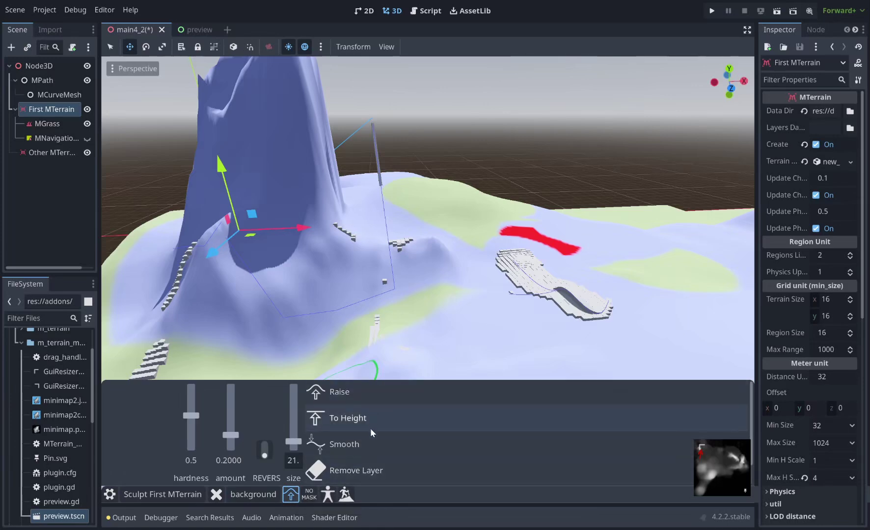
scroll(375, 466, down, 1)
scroll(371, 472, up, 1)
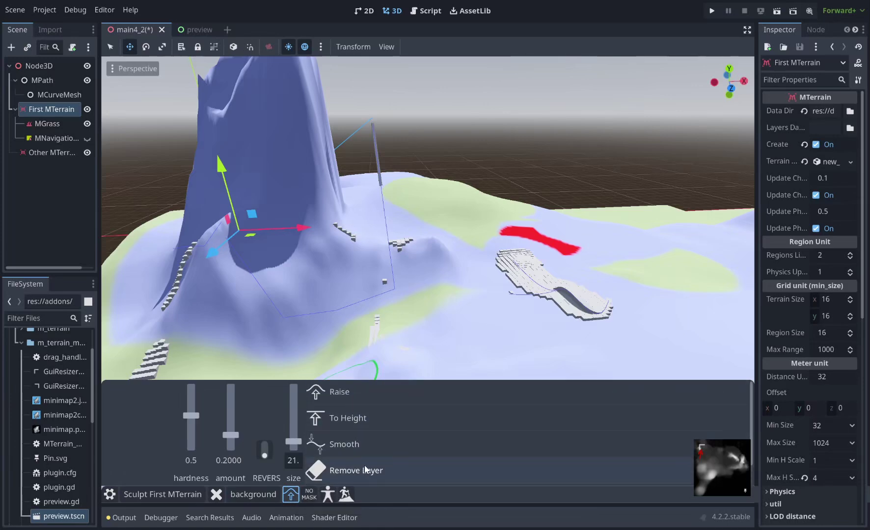
click(363, 420)
click(354, 450)
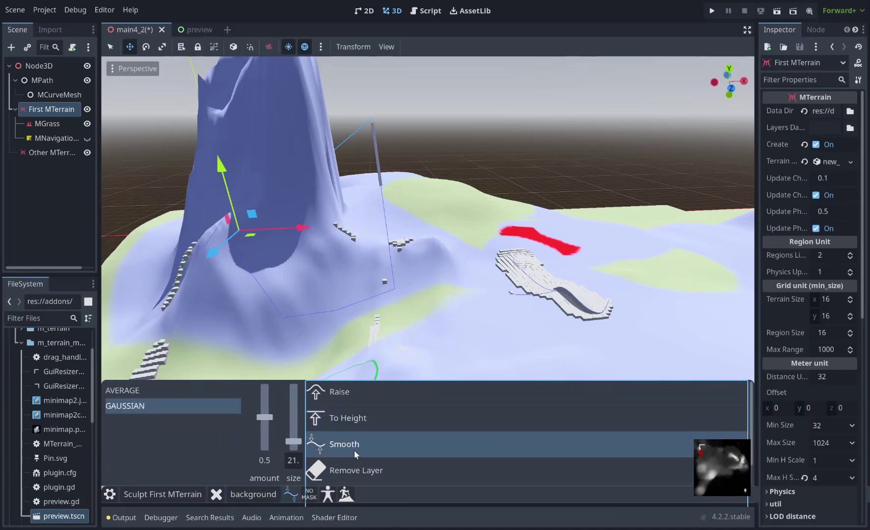
Return to the Raise brush and try different brush sizes, ending at about 25
click(353, 472)
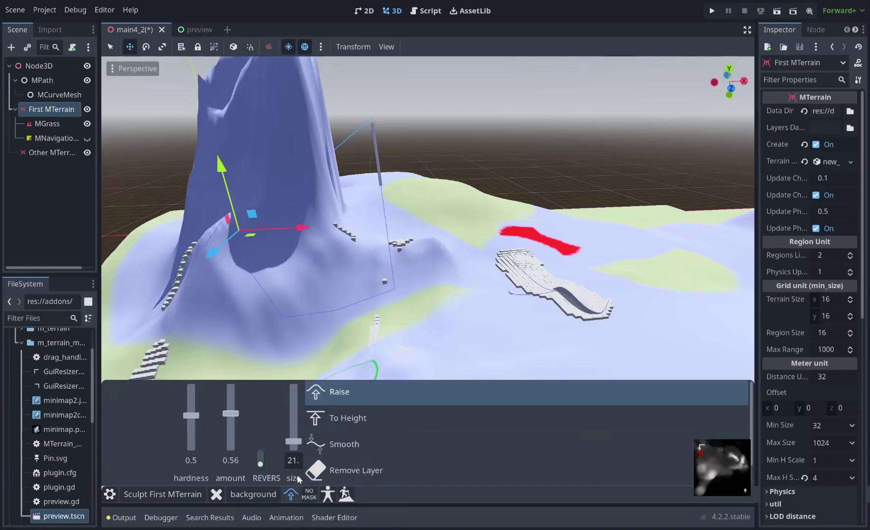
scroll(297, 445, up, 5)
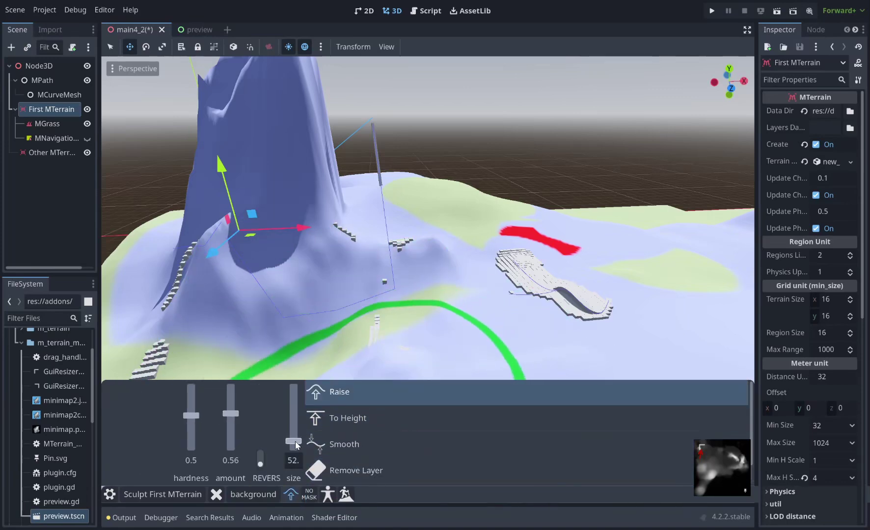
scroll(295, 443, down, 1)
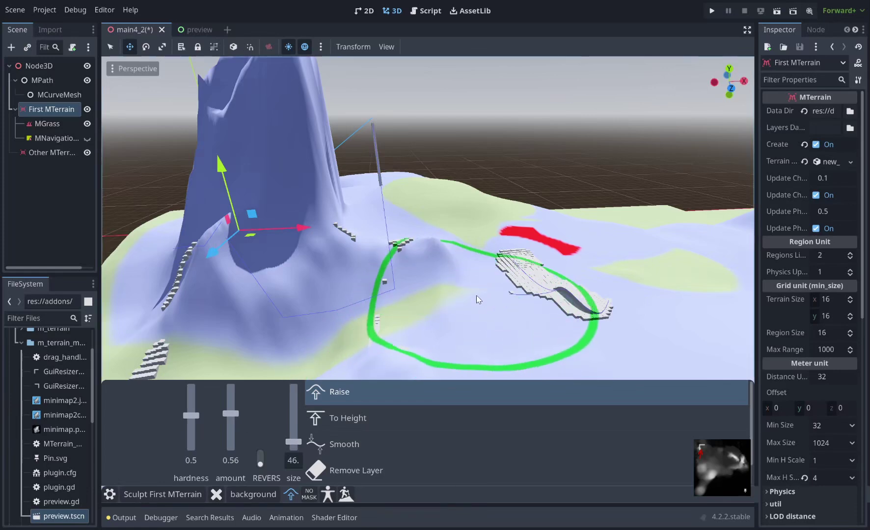
scroll(475, 302, down, 4)
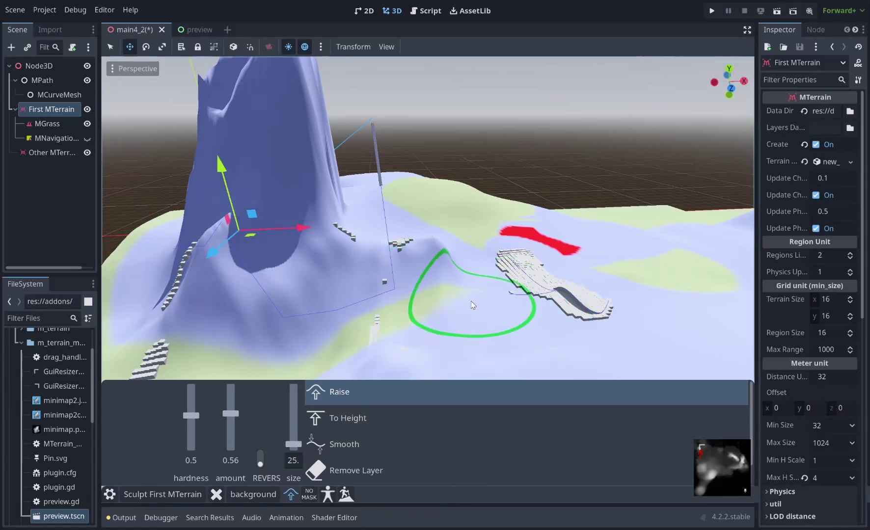
Select the branching mask for the Raise brush and set its size to 30 and its 90° rotation to 1
click(306, 495)
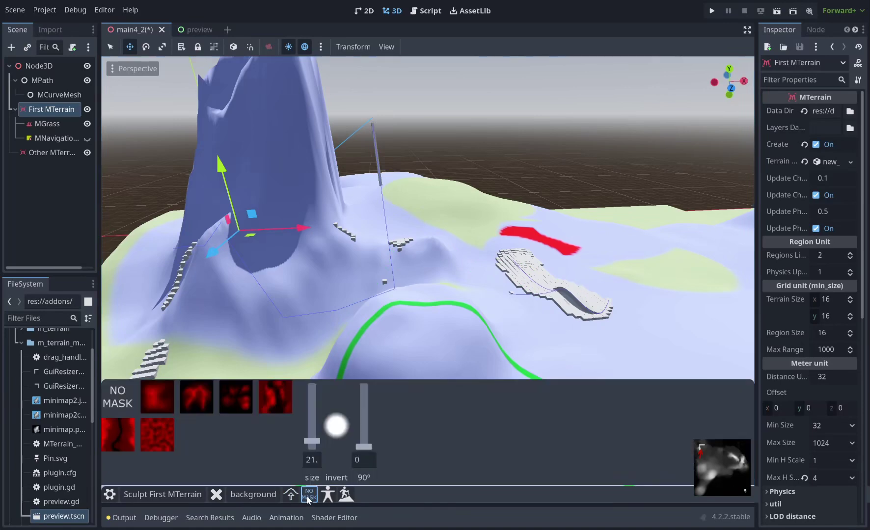
click(197, 397)
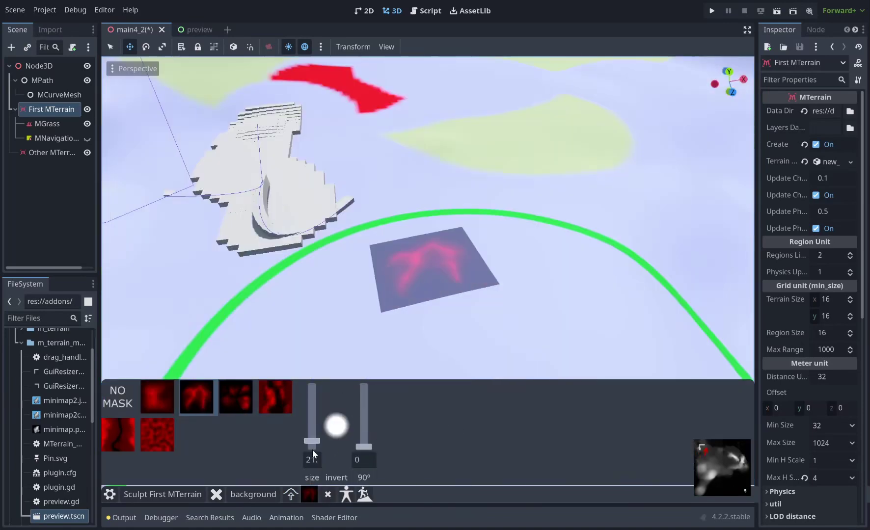
drag(311, 443, 368, 431)
scroll(321, 444, down, 6)
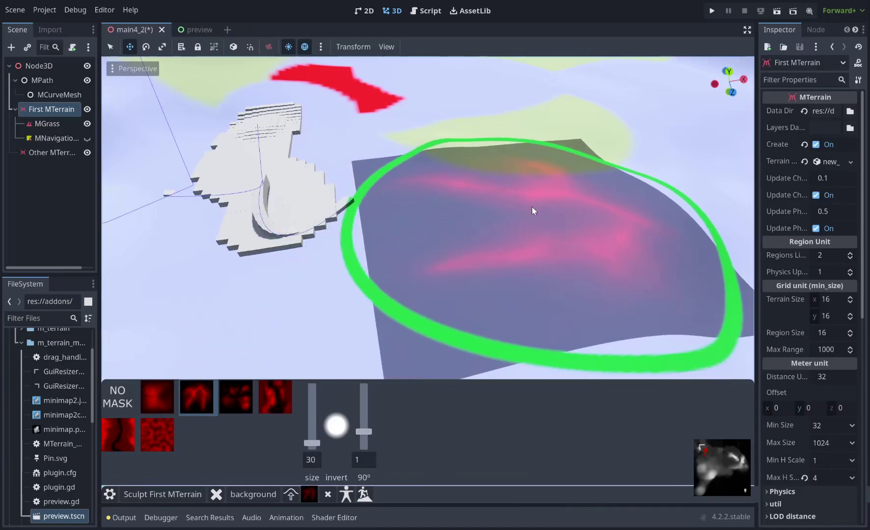
Invert the mask and raise the ground through it beside the white ramp
click(342, 434)
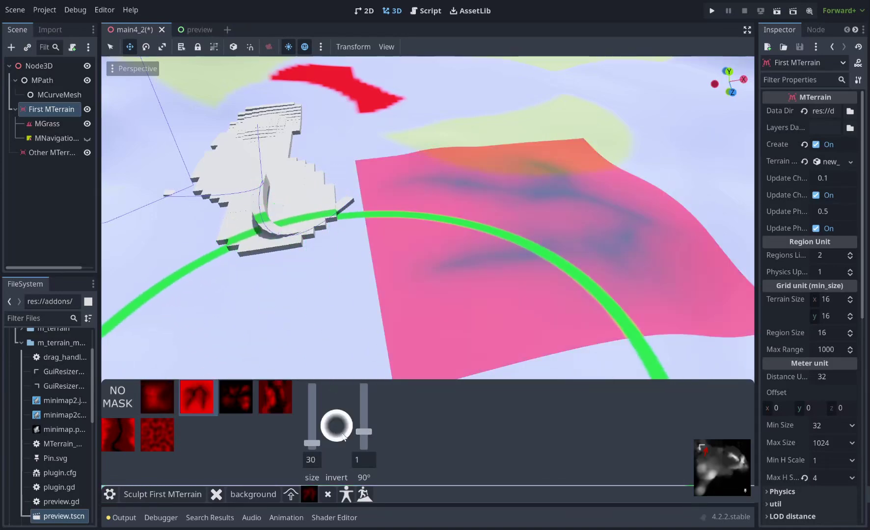
mouse_move(526, 200)
mouse_down()
mouse_move(510, 218)
mouse_move(543, 191)
mouse_up()
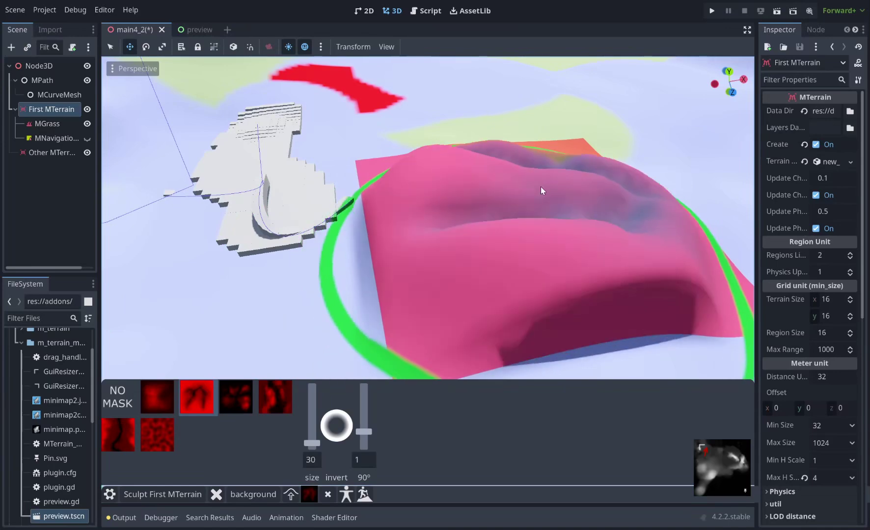
middle_drag(519, 175, 228, 216)
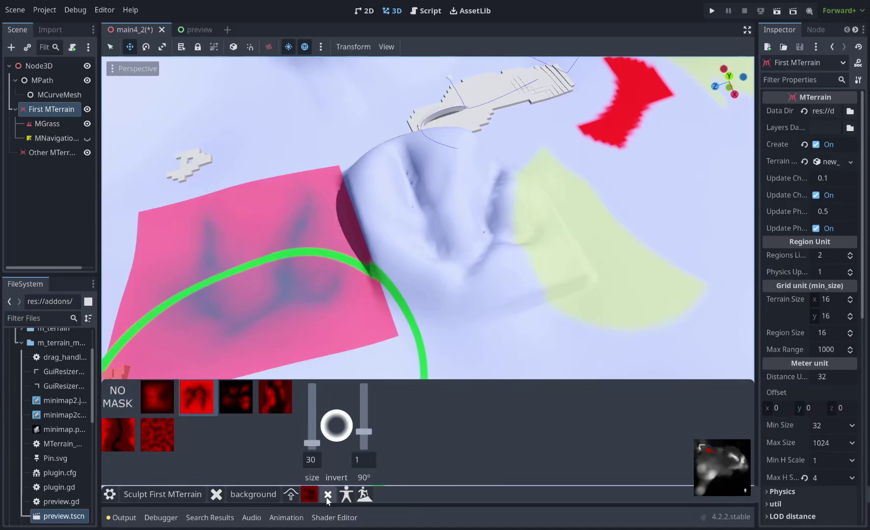
Switch to Paint First MTerrain mode and start a new color layer named New Layer
click(162, 495)
click(173, 449)
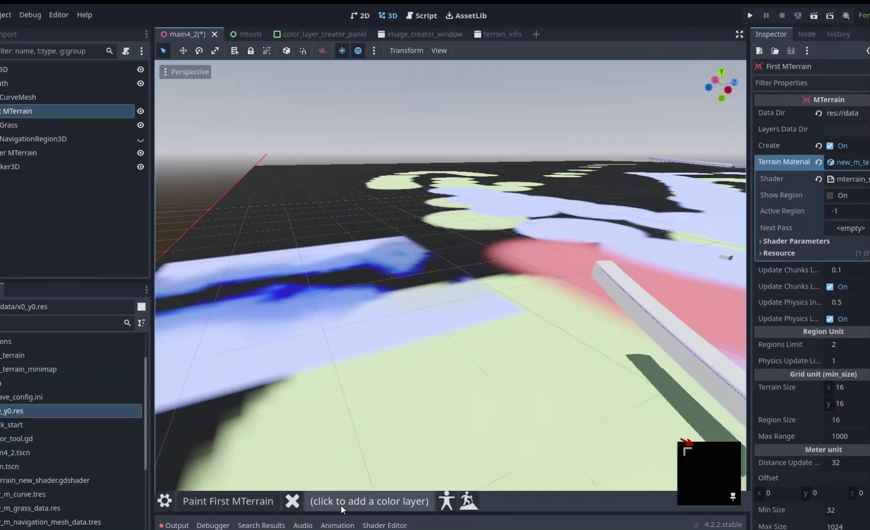
click(397, 504)
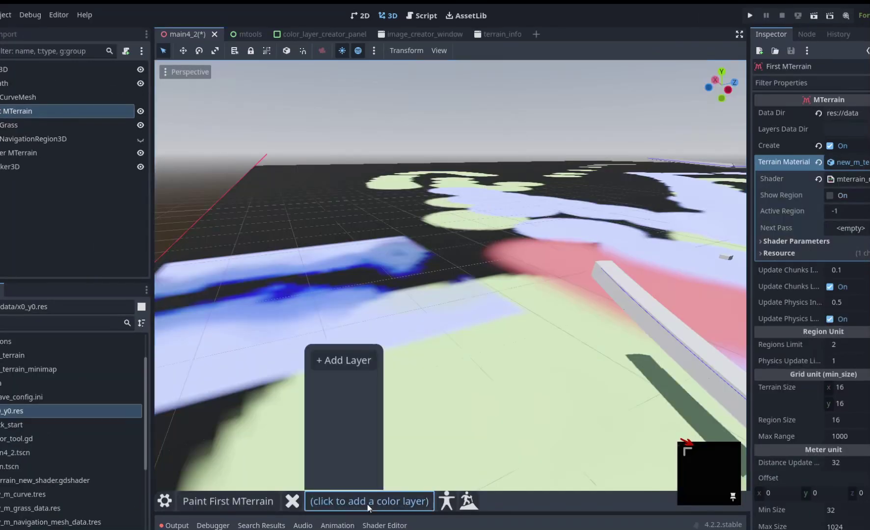
click(333, 357)
text(New Layer)
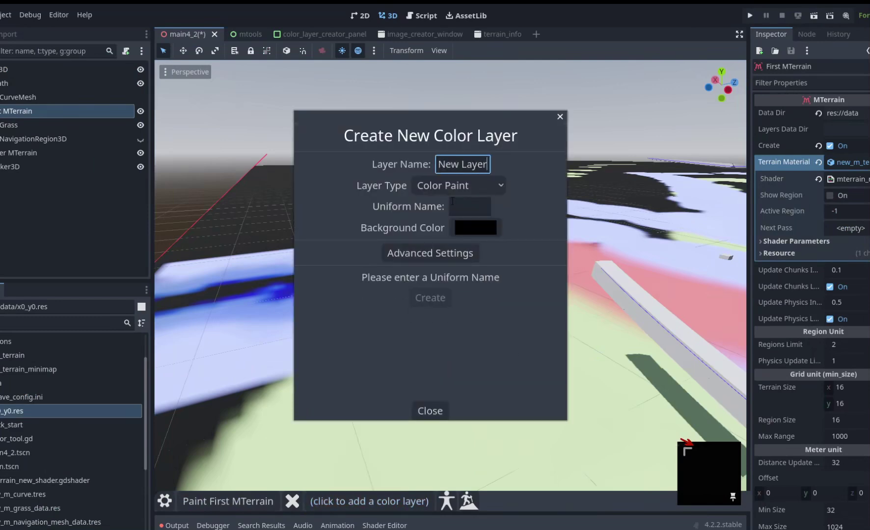
Review the available layer types, keep Color Paint and set the uniform name to TEST
click(459, 186)
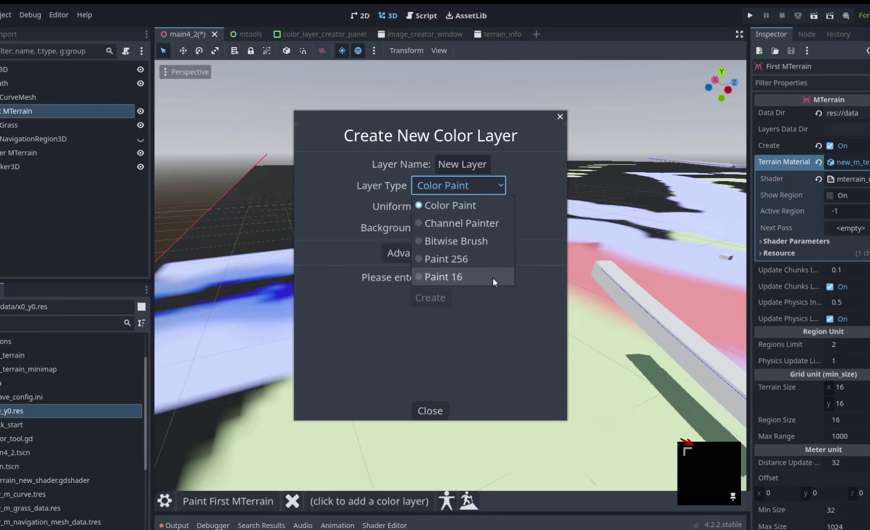
key(Escape)
click(465, 213)
text(TEST)
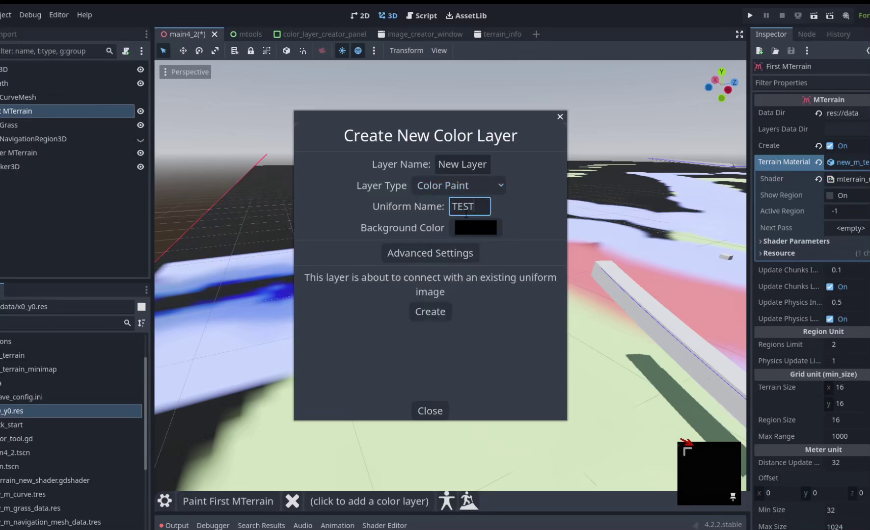
Give the color layer a very dark brown background and create it with the default advanced image settings
click(472, 234)
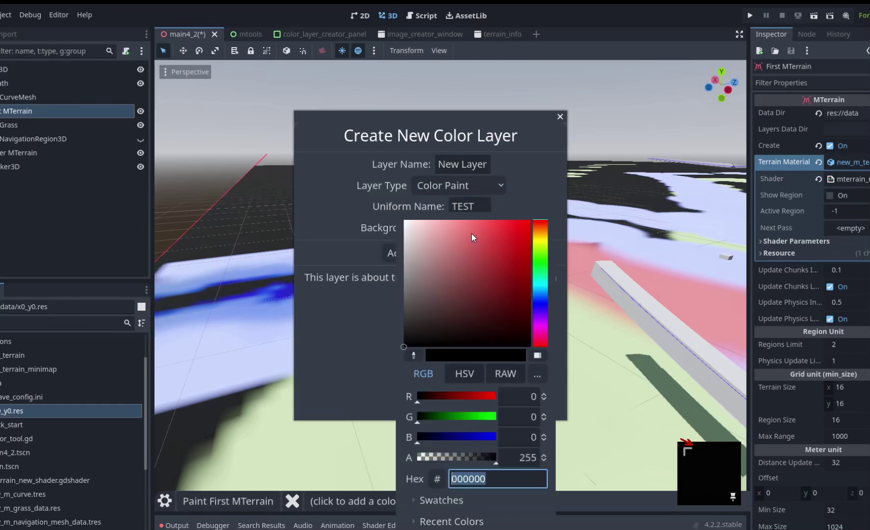
click(432, 313)
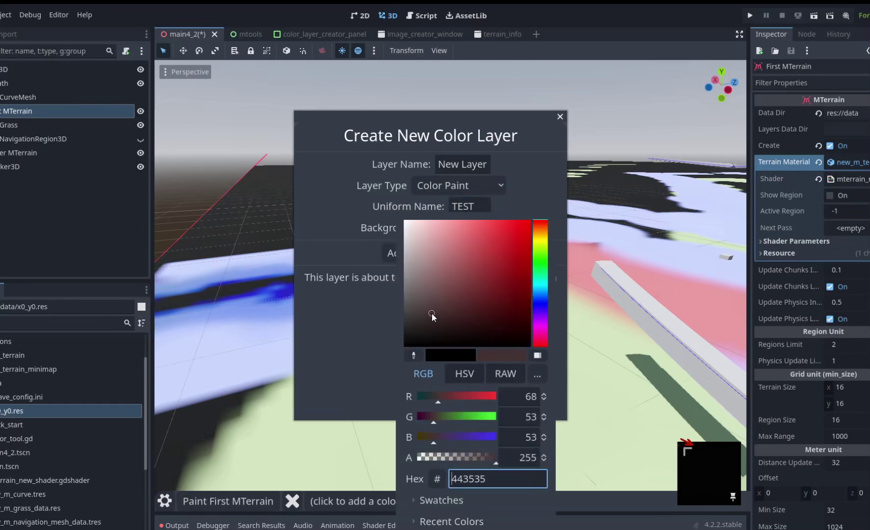
click(412, 321)
key(Escape)
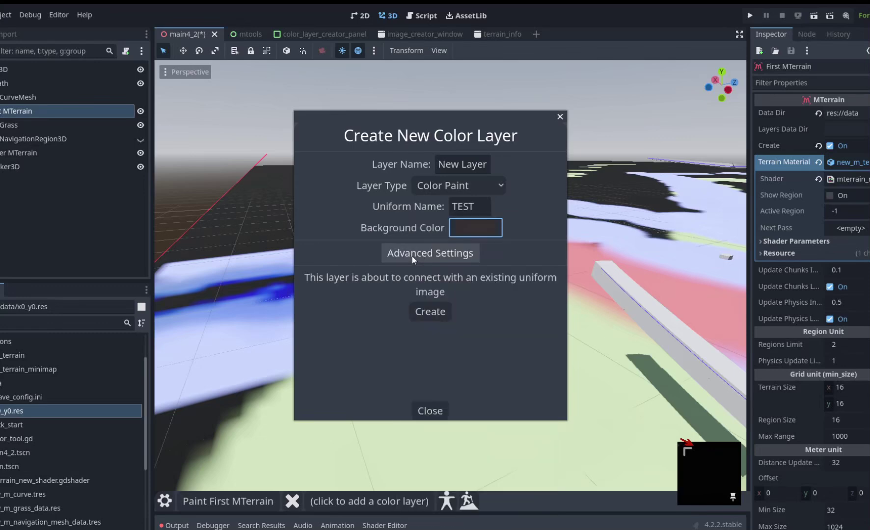
click(412, 256)
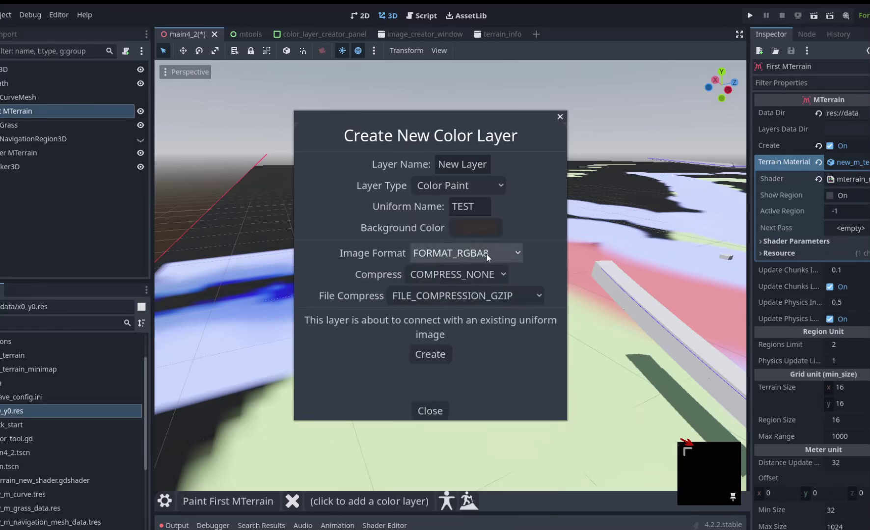
click(430, 356)
Open the brush settings for New Layer and pick a muted red as the color of Red Brush
click(379, 508)
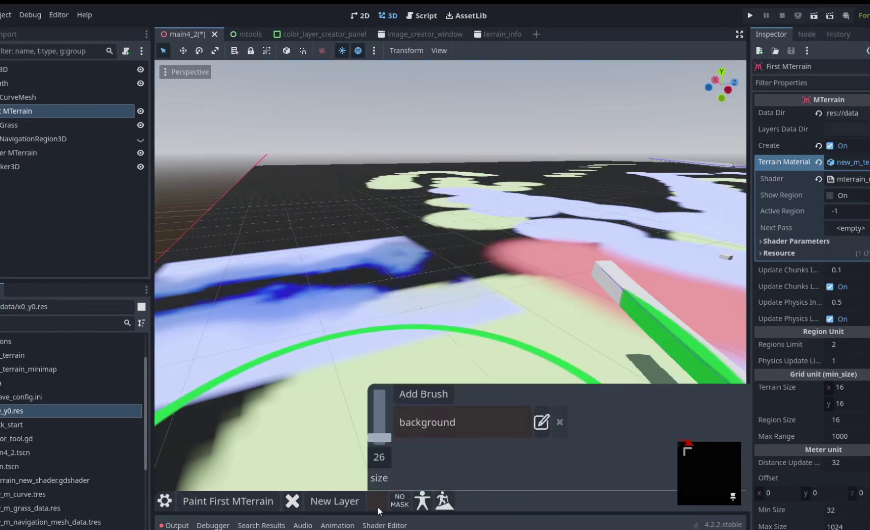
click(535, 424)
click(612, 198)
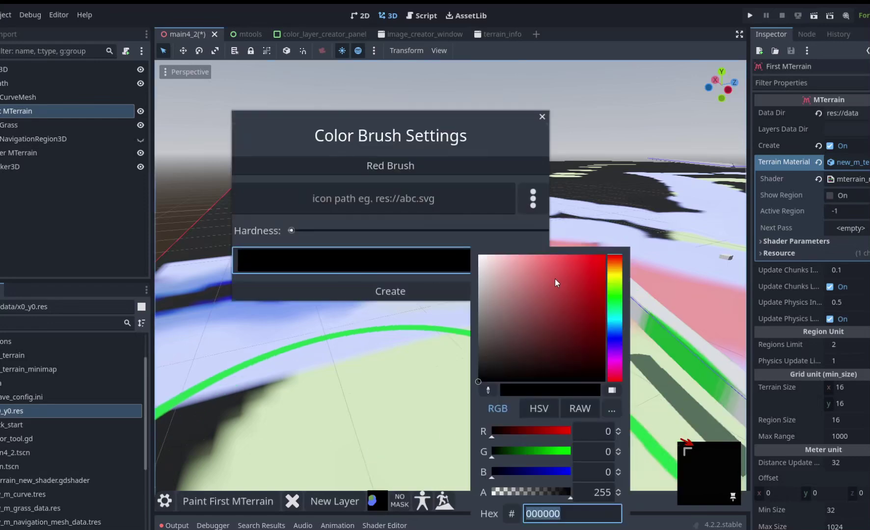
mouse_move(555, 283)
mouse_down()
mouse_move(574, 279)
mouse_move(547, 312)
mouse_move(560, 321)
mouse_up()
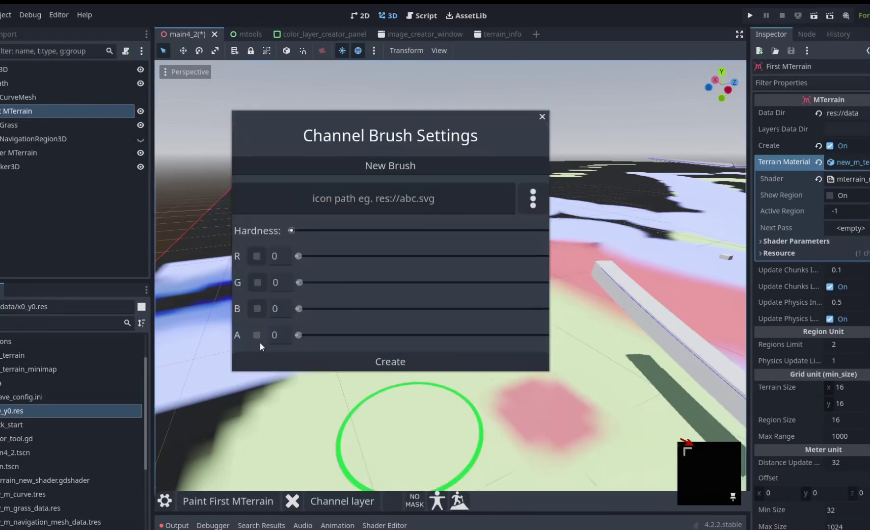
Enable the G channel for the new channel brush and raise its value to near the maximum
click(258, 283)
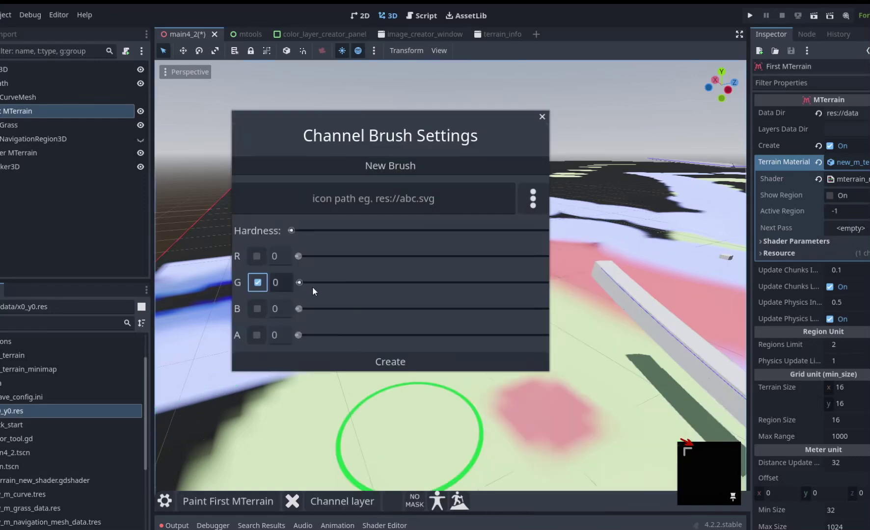
drag(301, 282, 524, 281)
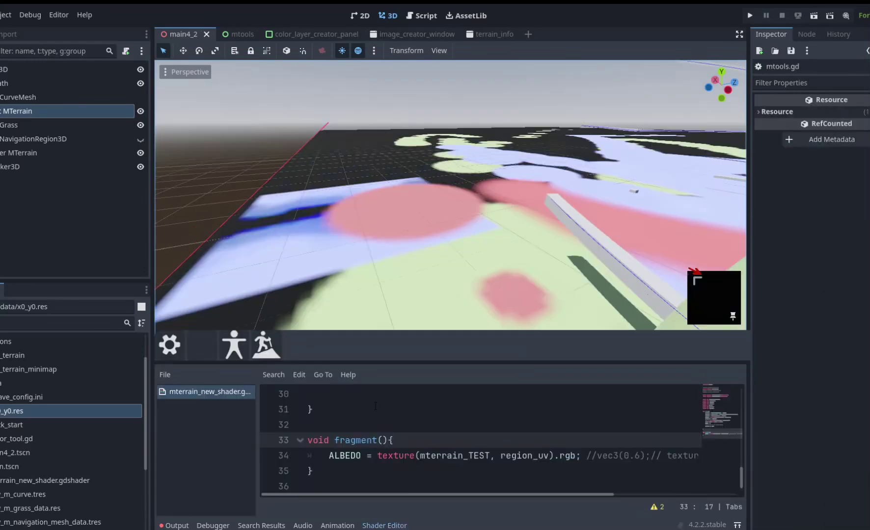
Examine the mterrain_TEST sampler declaration and its use in the fragment function of the terrain shader
scroll(376, 406, up, 10)
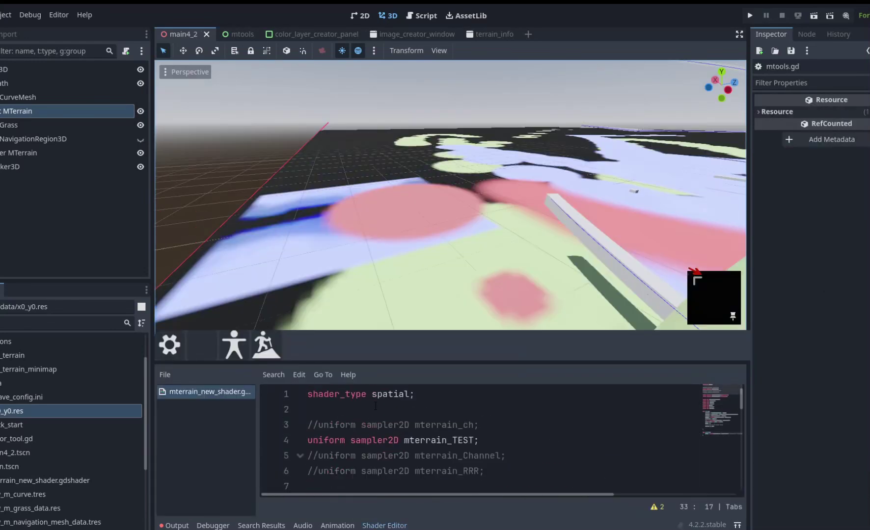
click(388, 425)
drag(481, 440, 259, 440)
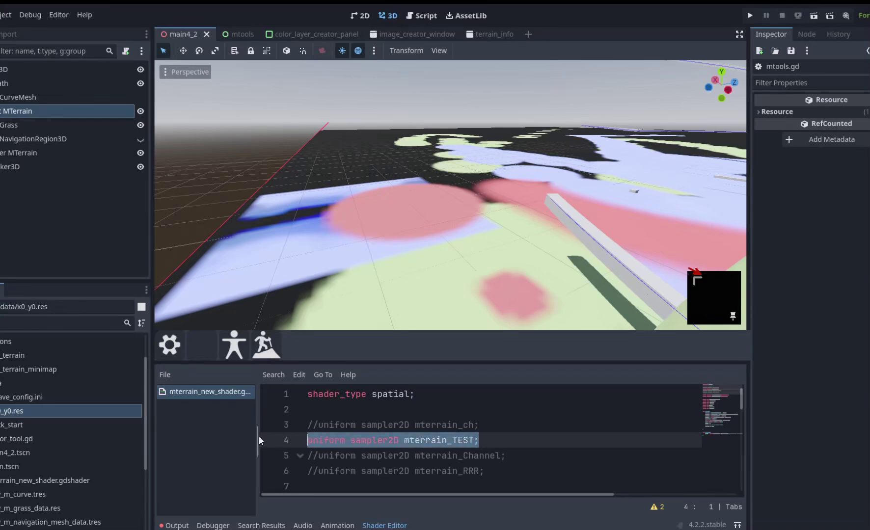
scroll(387, 443, down, 10)
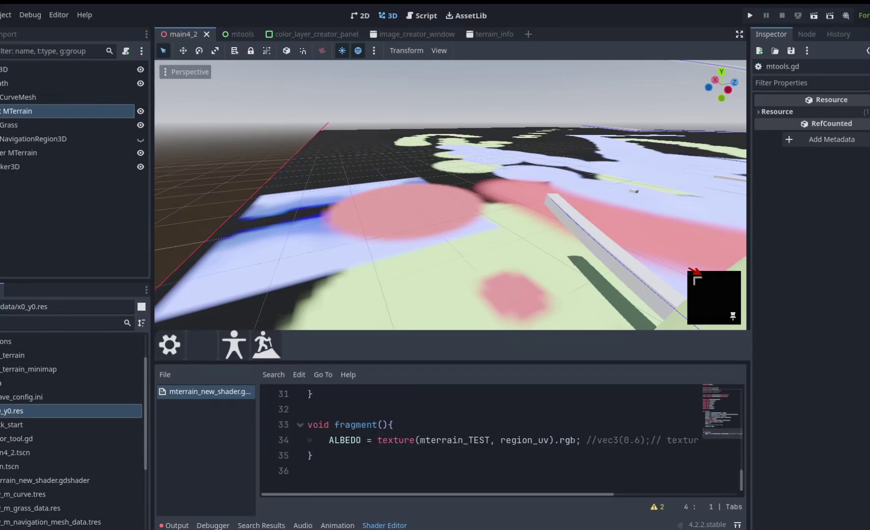
Switch to Paint MGrass mode and show the Add Grass and Remove Grass brush options
click(848, 150)
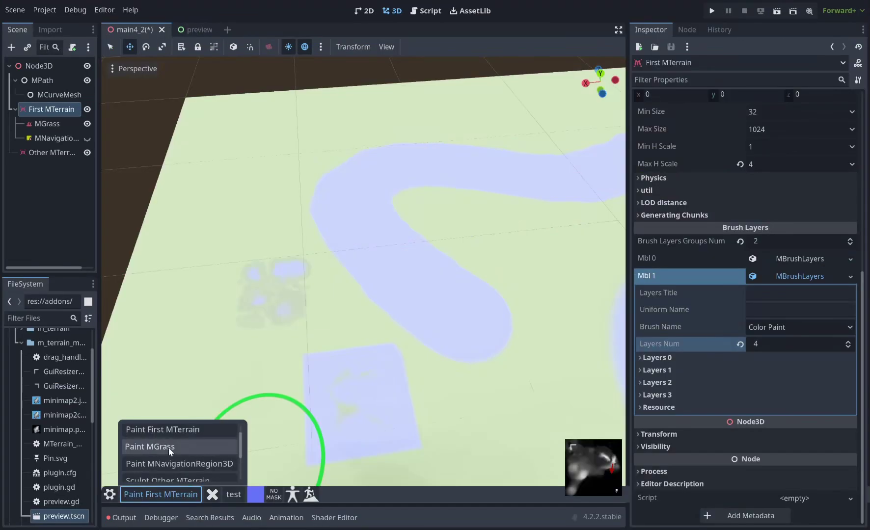
click(169, 448)
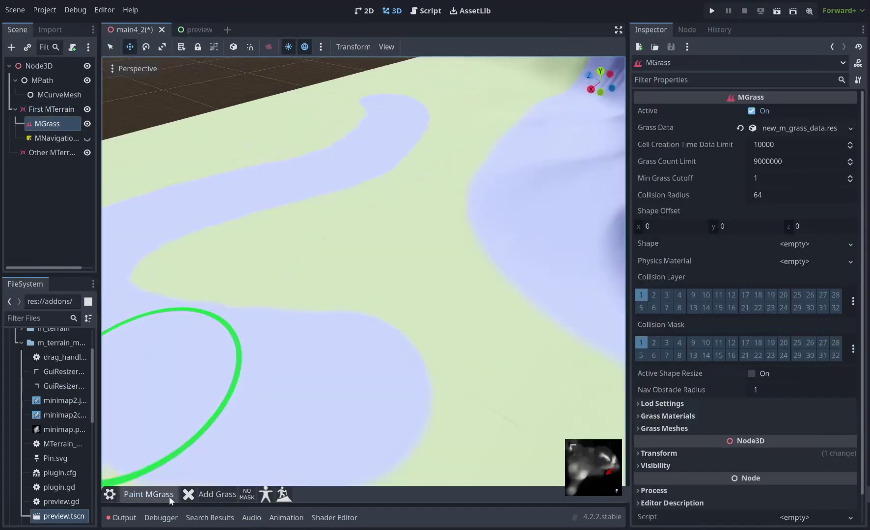
click(217, 495)
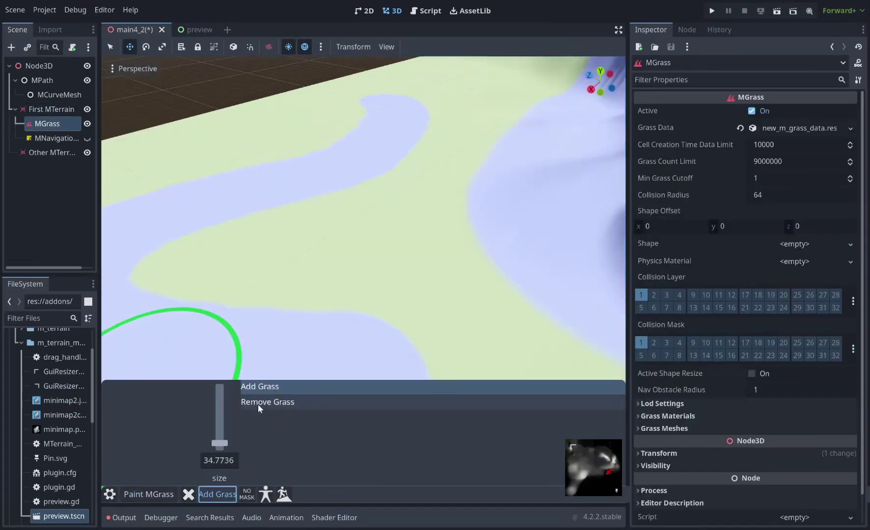
Try painting a patch of grass on the green ground with the Add Grass brush, and undo it
click(314, 275)
middle_drag(276, 364, 257, 333)
scroll(257, 333, up, 7)
scroll(382, 252, down, 5)
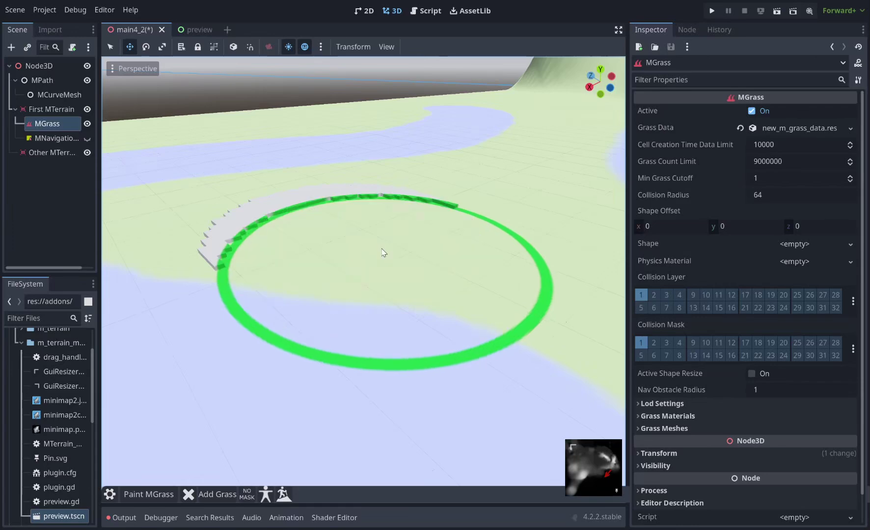
key(ctrl+z)
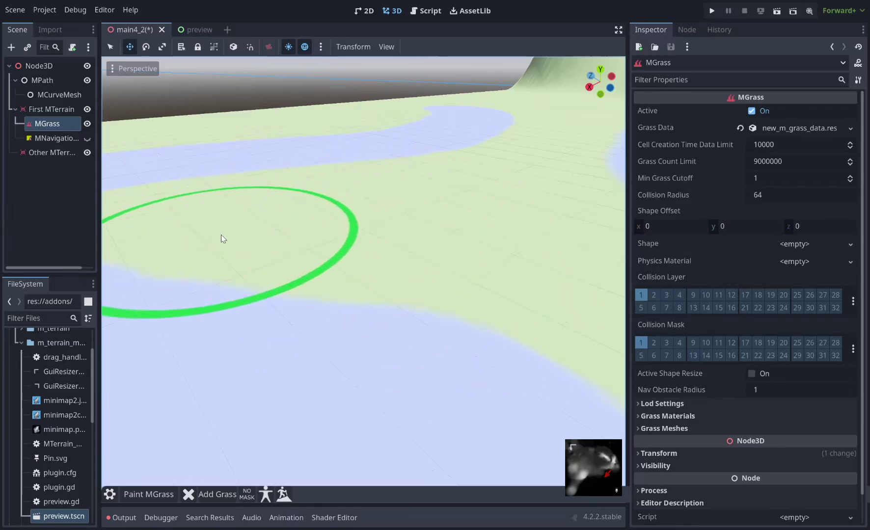
Select the blotchy mask with separate spots and add grass through it on the green ground
click(235, 496)
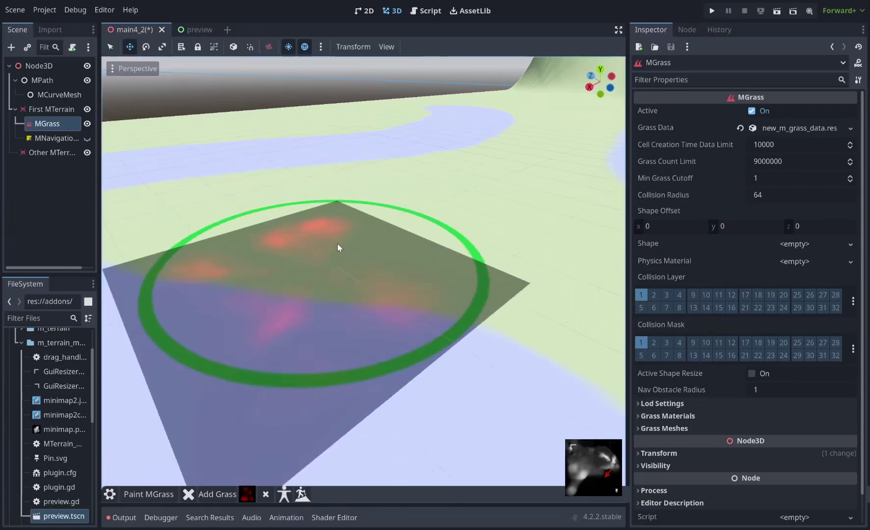
click(357, 215)
Lower the grass mask's cutoff and paint grass again over the same masked area
click(247, 496)
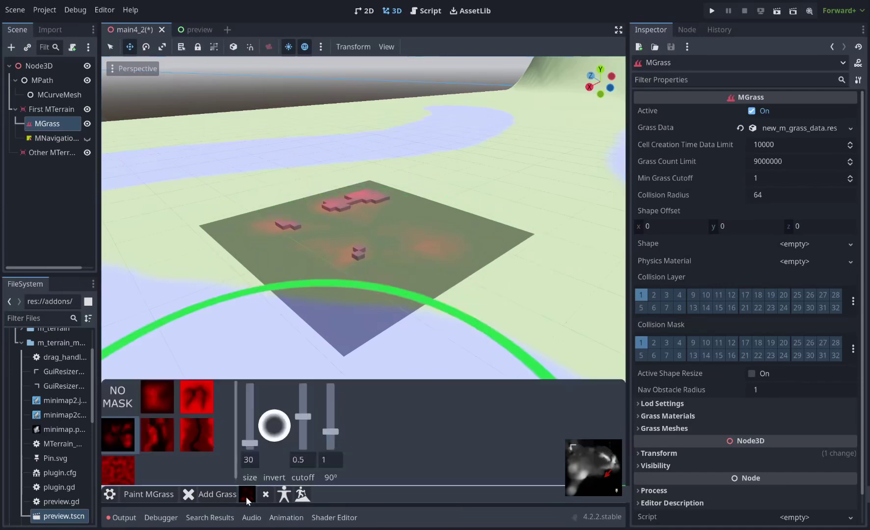
drag(303, 431, 303, 436)
drag(327, 290, 366, 245)
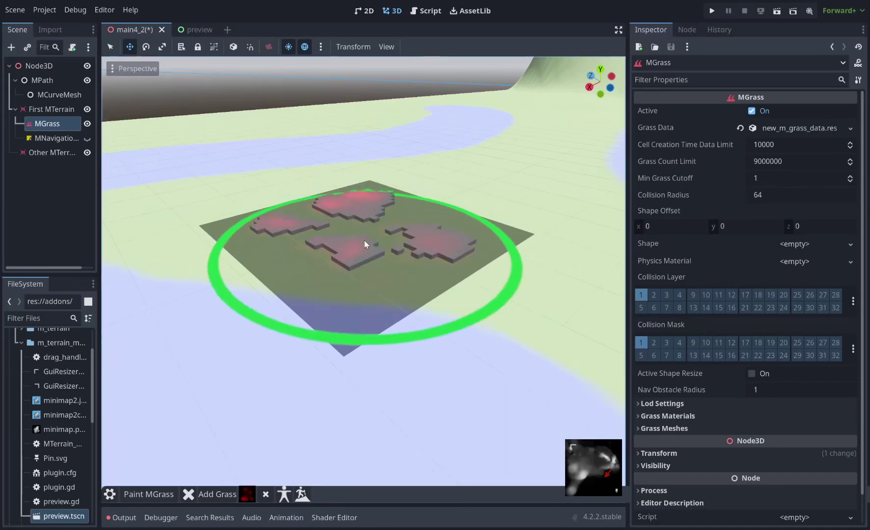
Clear the grass brush mask and switch to Paint MNavigationRegion3D mode
mouse_move(387, 238)
middle_down()
mouse_move(476, 301)
mouse_move(520, 358)
middle_up()
click(266, 495)
click(131, 494)
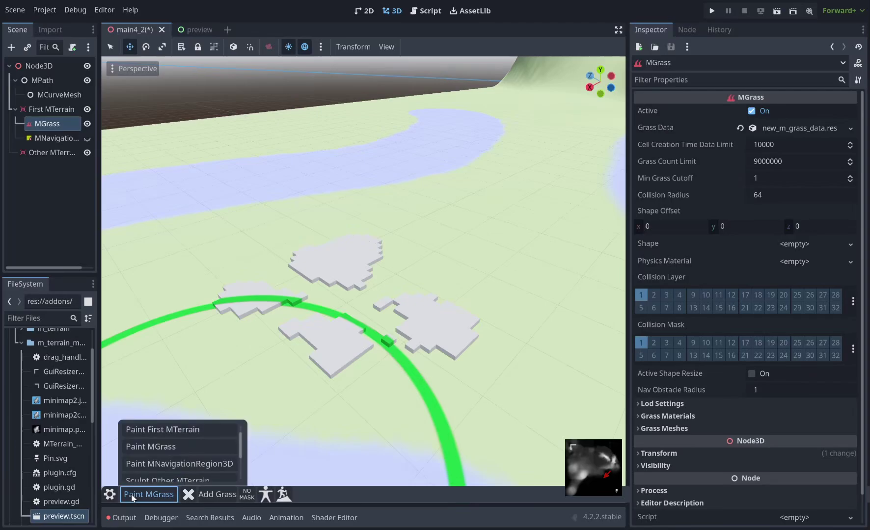
scroll(175, 444, down, 2)
click(177, 434)
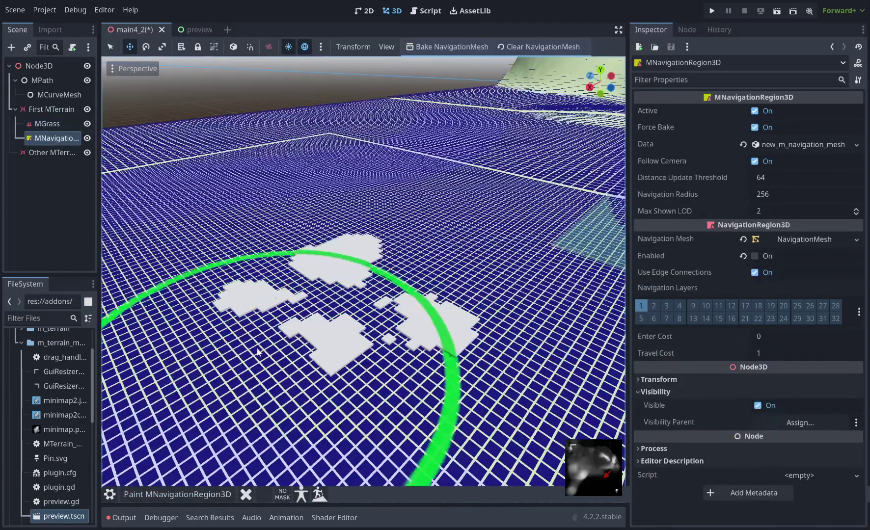
Erase navigation from a wide area beside the grass patches with the Remove Navigation brush
mouse_move(254, 323)
middle_down()
mouse_move(435, 273)
mouse_move(294, 332)
middle_up()
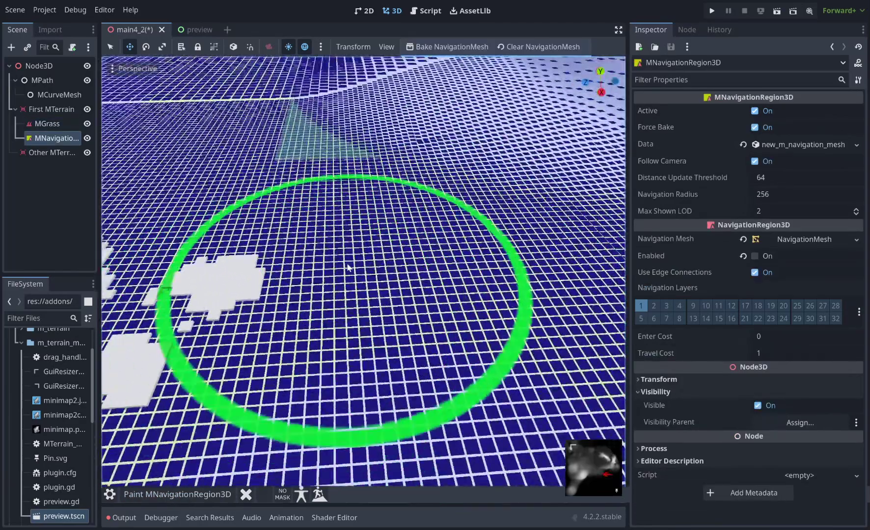
click(261, 497)
click(315, 402)
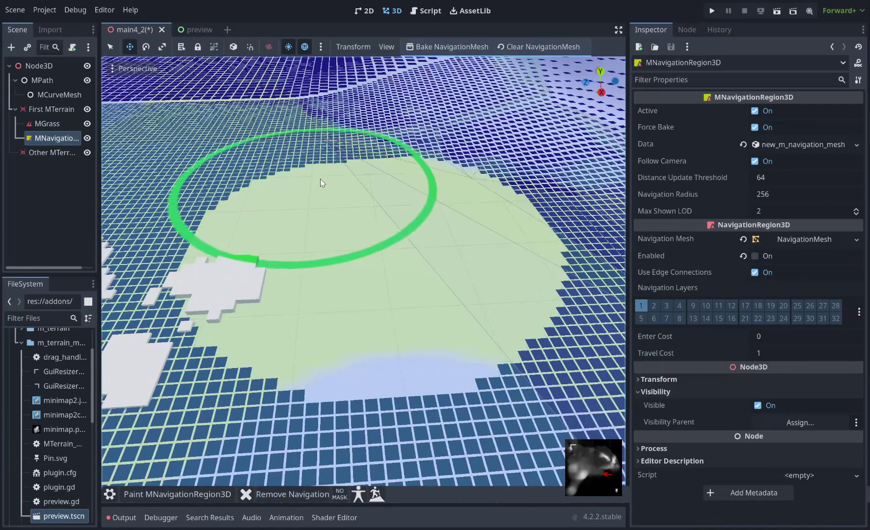
drag(265, 136, 403, 295)
Paint over the cleared ground with the other navigation brush, and leave navigation painting mode
click(290, 495)
click(310, 387)
mouse_move(307, 353)
mouse_down()
mouse_move(303, 200)
mouse_move(346, 295)
mouse_move(225, 409)
mouse_up()
click(246, 494)
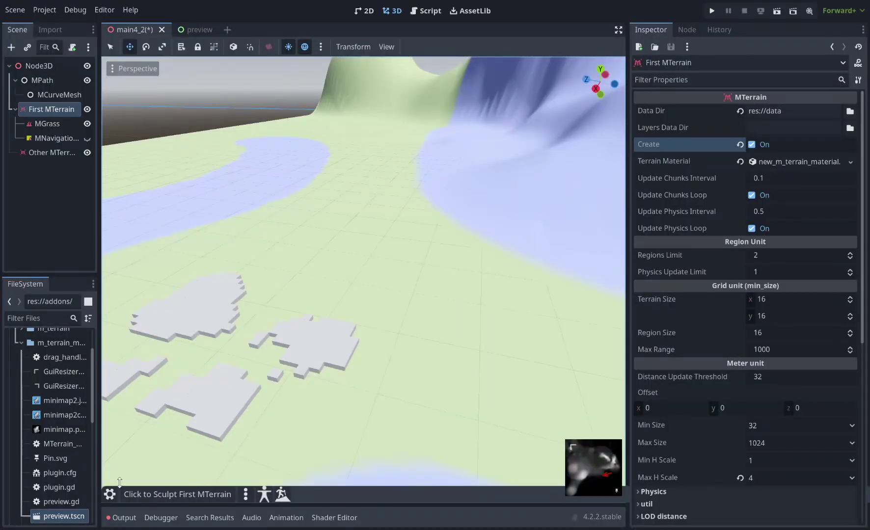
Switch to Edit MPath mode and read the MPath help on selecting, adding and removing points
click(246, 494)
click(294, 459)
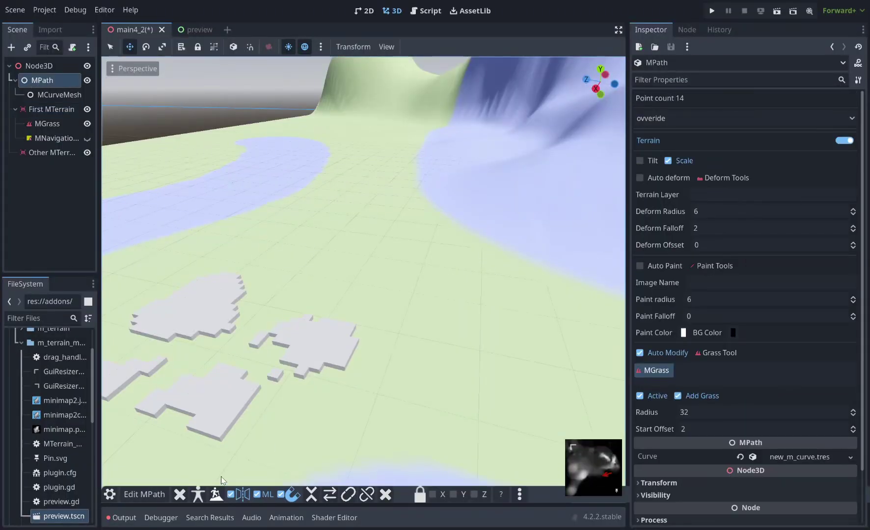
right_drag(404, 291, 335, 323)
key(w)
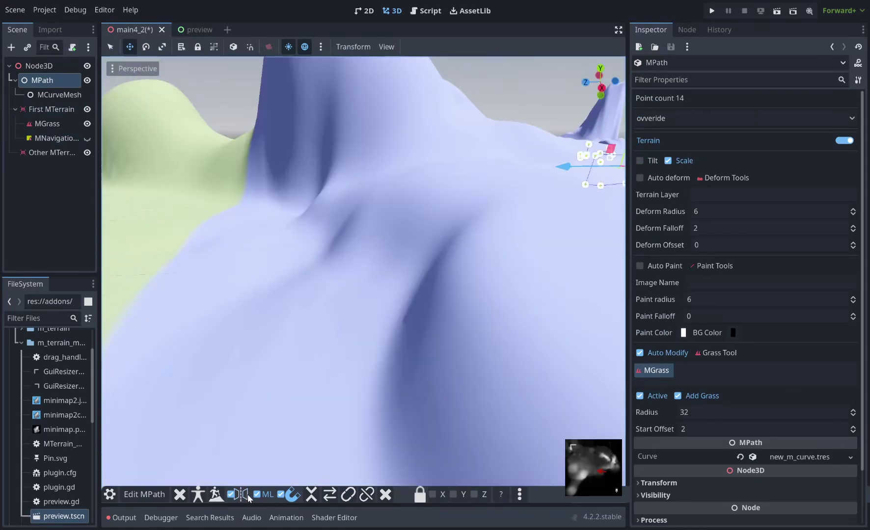
click(501, 495)
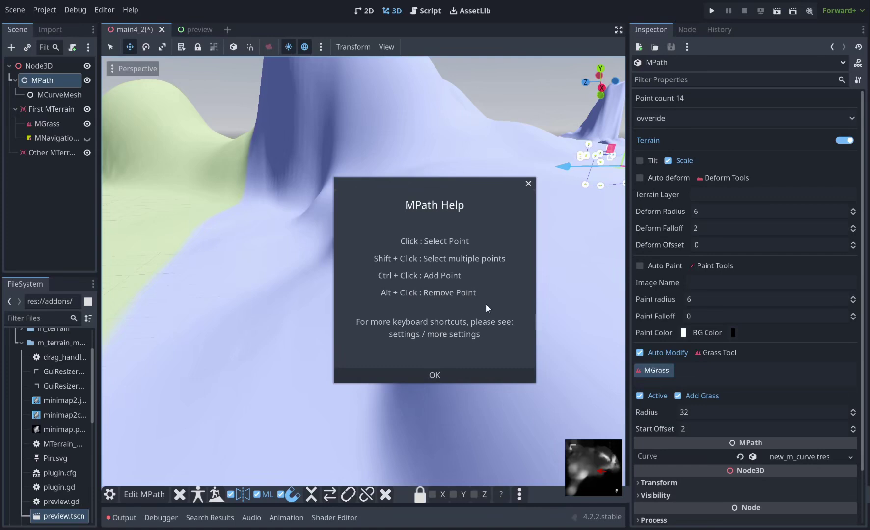
click(440, 376)
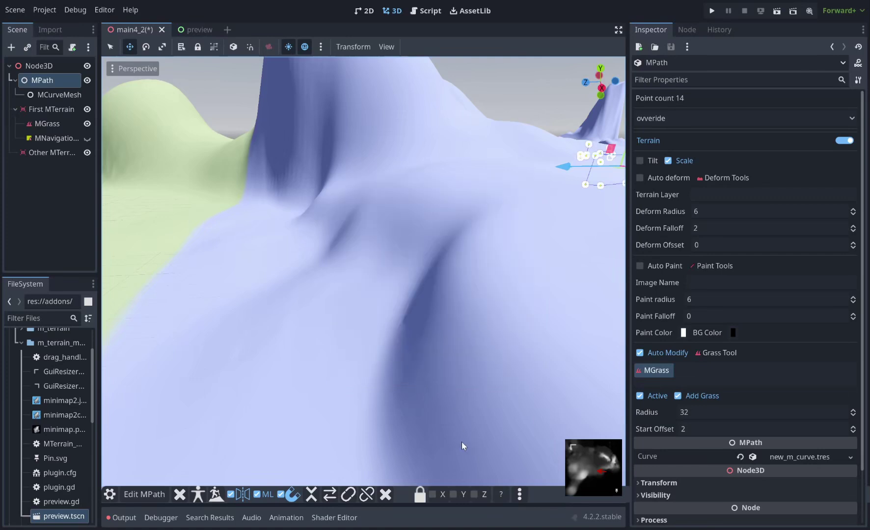
Add a connected chain of three path points across the blue slope, and delete the last one
click(288, 343)
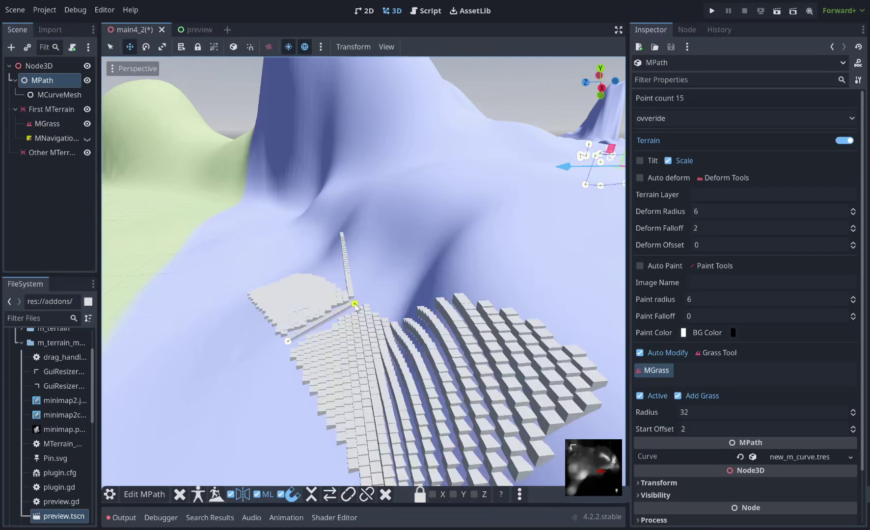
click(468, 272)
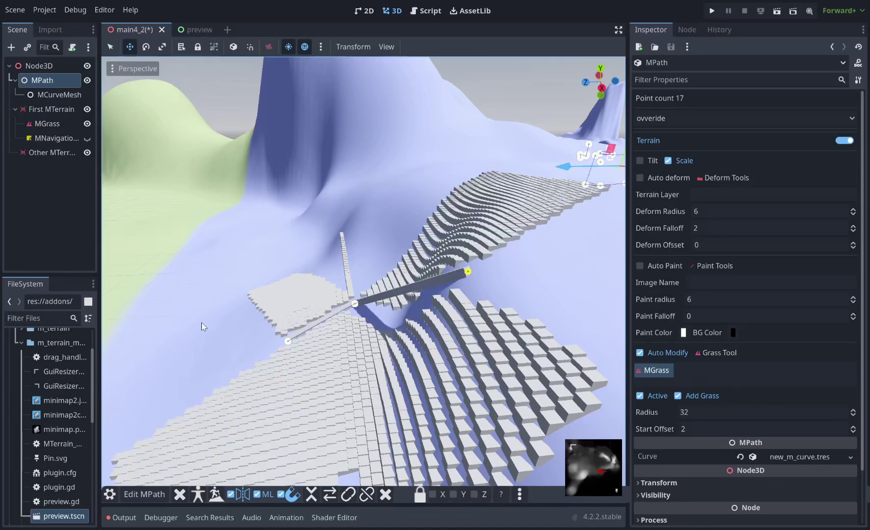
key(Delete)
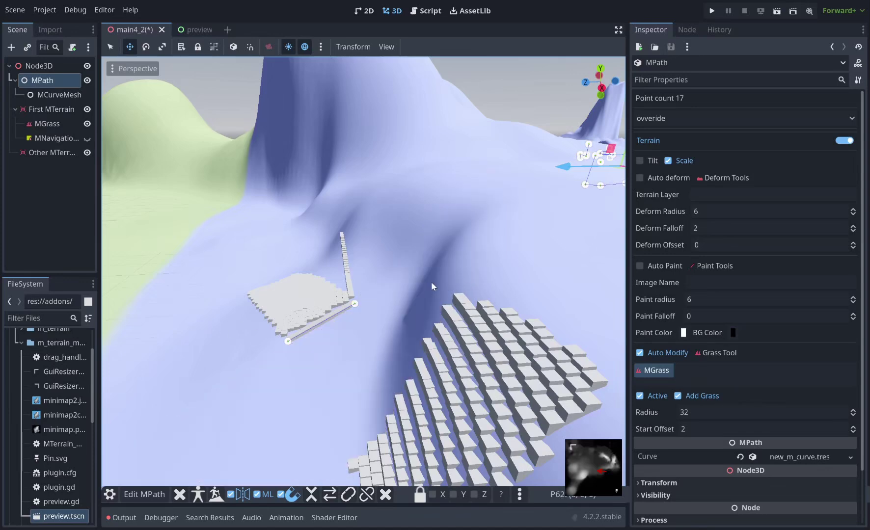
Move a path point on the slope, and pull out a path point's handles to curve the adjoining segment
drag(356, 304, 372, 378)
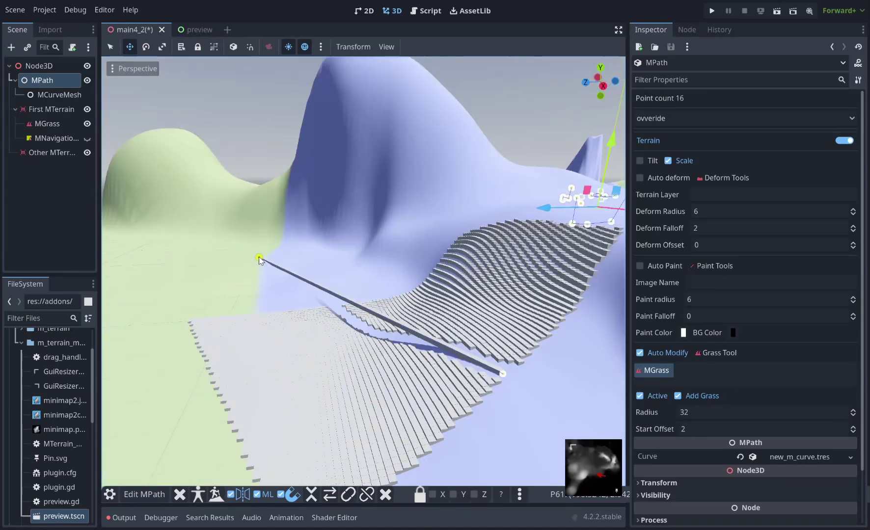
shift+drag(259, 259, 379, 260)
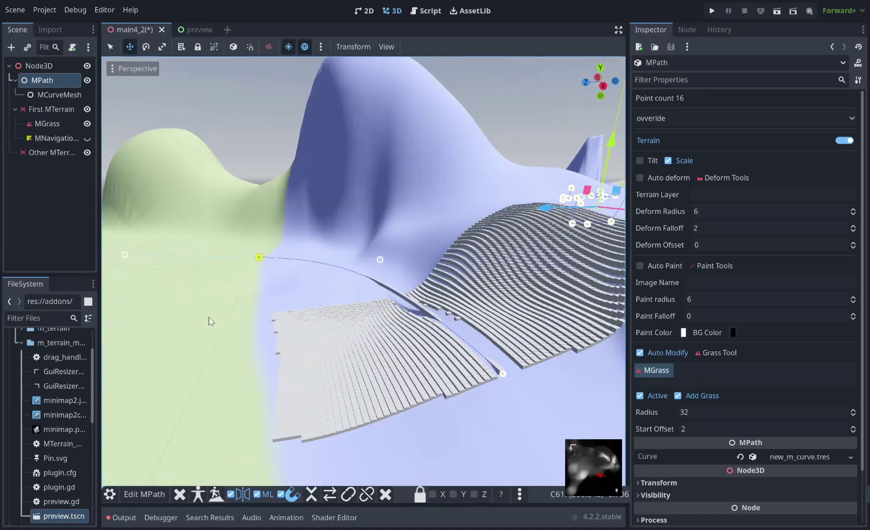
Extend the path with a new point on the green ground, and disconnect and reconnect it with the curved point
ctrl+click(172, 344)
shift+click(259, 258)
click(366, 494)
click(349, 495)
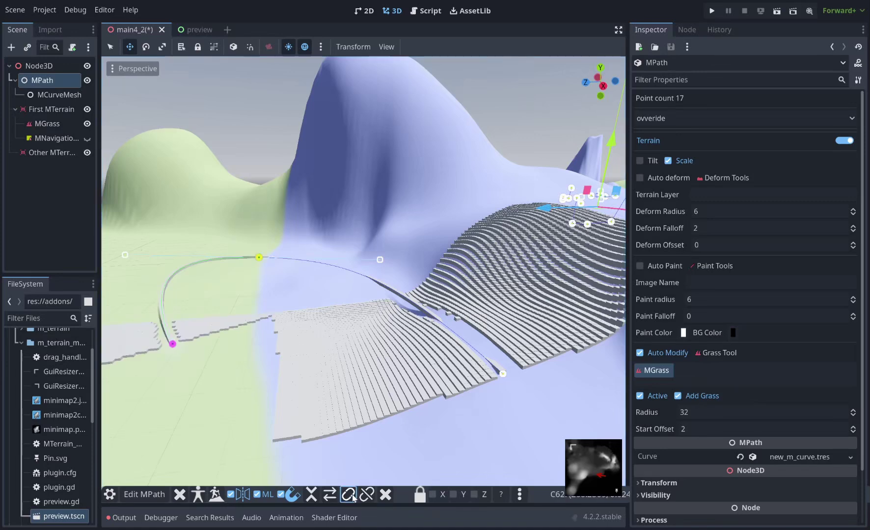
Collapse the curved point's handles to its center, and delete the selected path point
click(312, 494)
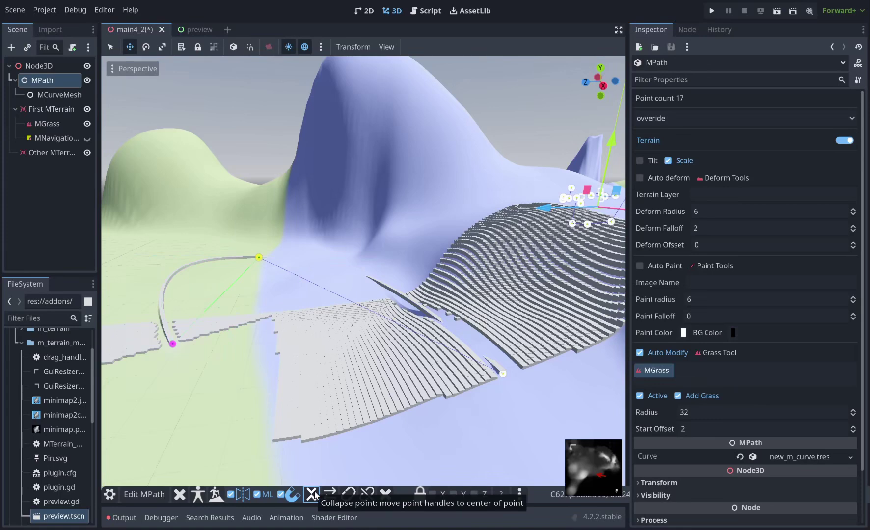
mouse_move(259, 258)
mouse_down()
mouse_move(269, 256)
mouse_move(257, 260)
mouse_up()
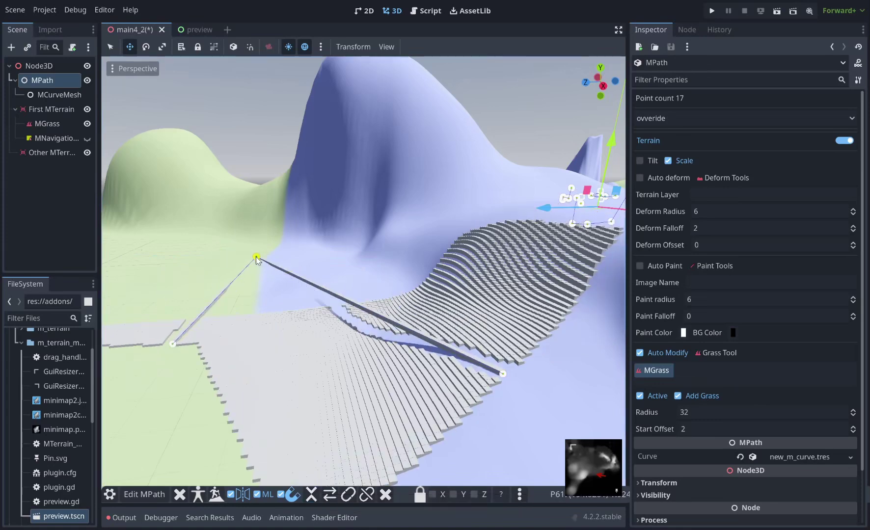
click(384, 497)
Raise the selected path point's scale and lower its tilt, and turn on the MPath's Terrain options
click(520, 495)
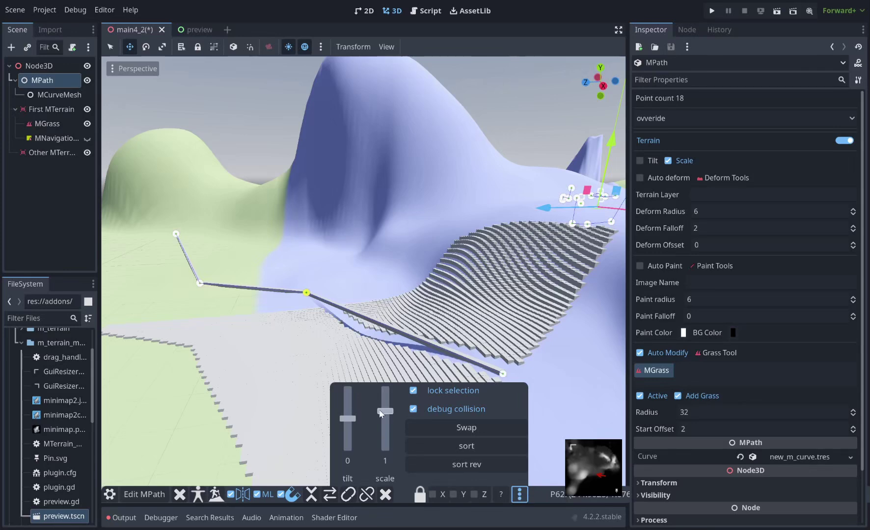
drag(385, 413, 392, 381)
drag(348, 419, 348, 438)
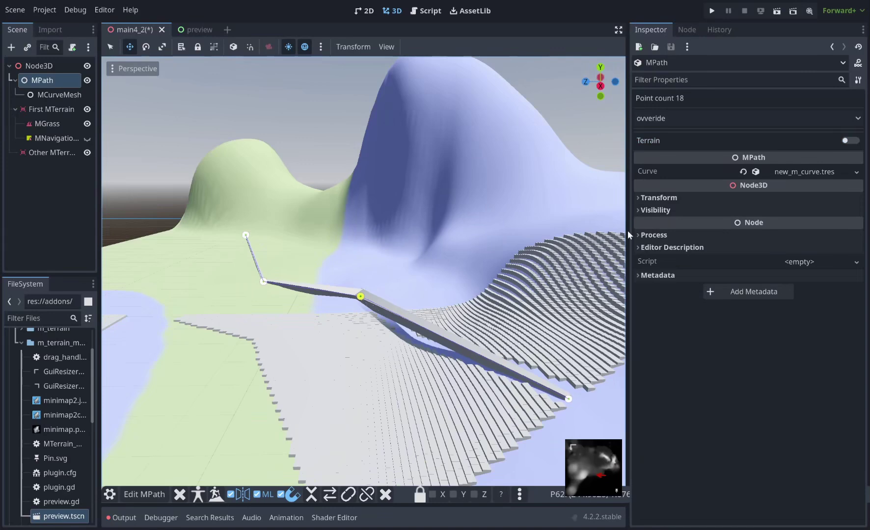
click(848, 141)
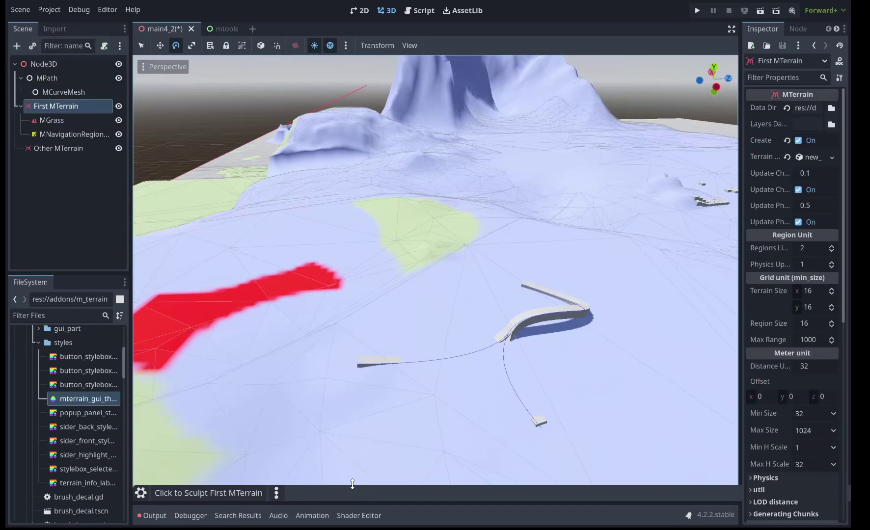
Enlarge the MTerrain toolbar, and set the editor's theme preset to Light
mouse_move(353, 484)
mouse_down()
mouse_move(357, 463)
mouse_move(344, 490)
mouse_up()
click(114, 11)
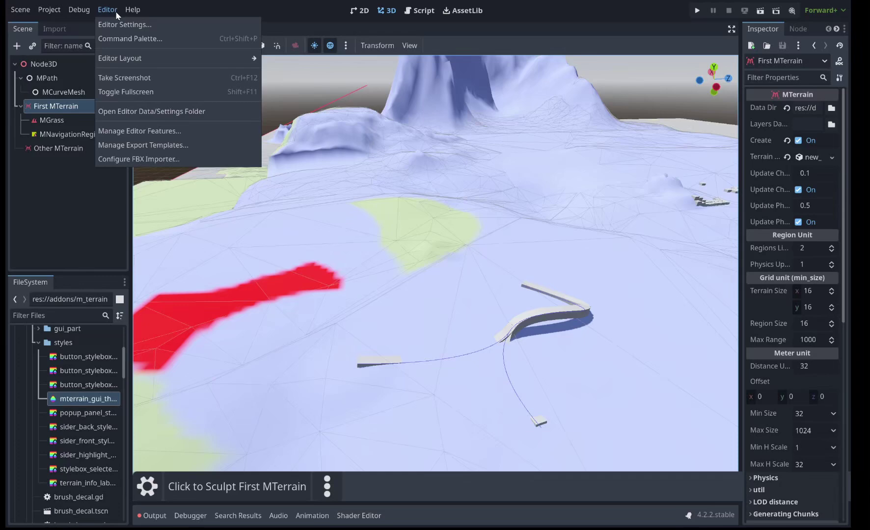
click(124, 24)
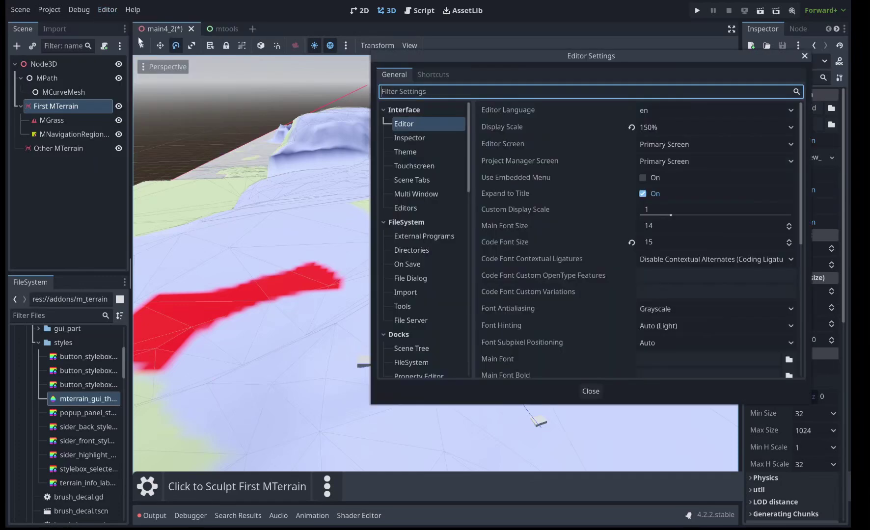
click(415, 151)
click(719, 110)
click(668, 172)
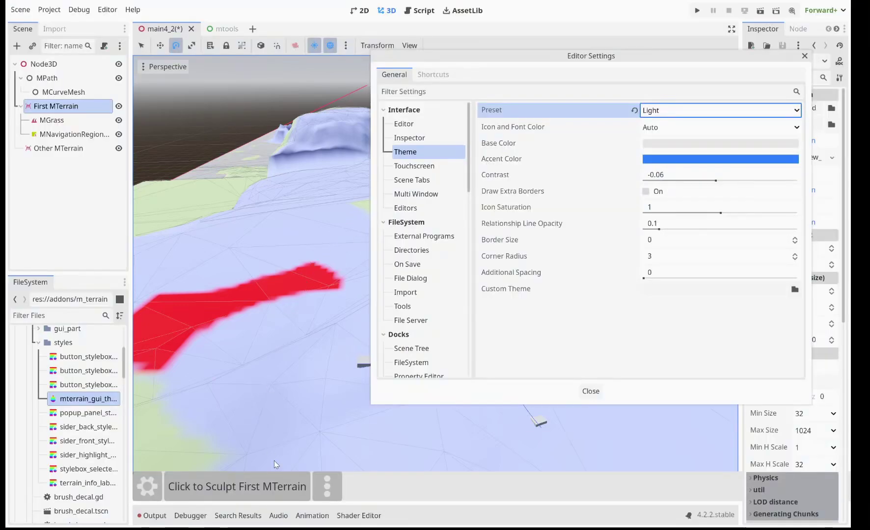
click(275, 486)
click(301, 489)
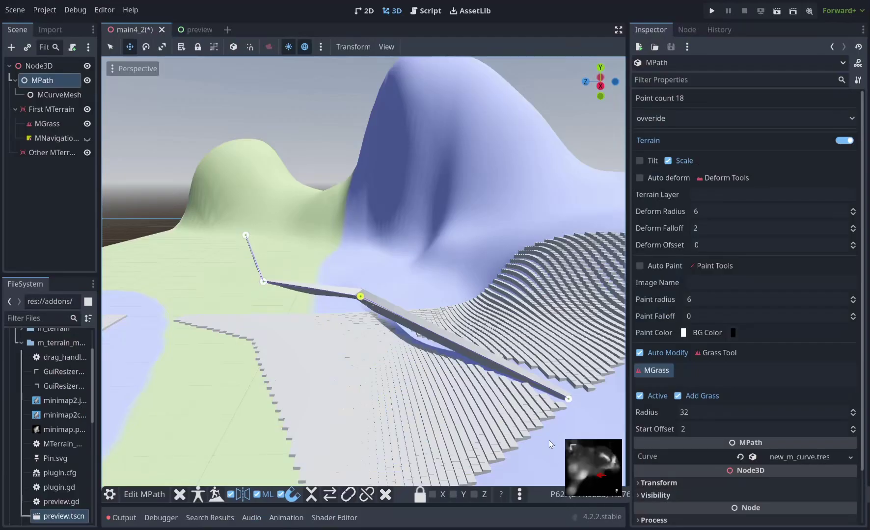
Jump the camera to several places across the terrain using the minimap
mouse_move(550, 444)
right_down()
mouse_move(402, 457)
mouse_move(422, 447)
mouse_move(270, 449)
mouse_move(550, 444)
right_up()
click(583, 461)
click(598, 472)
click(606, 463)
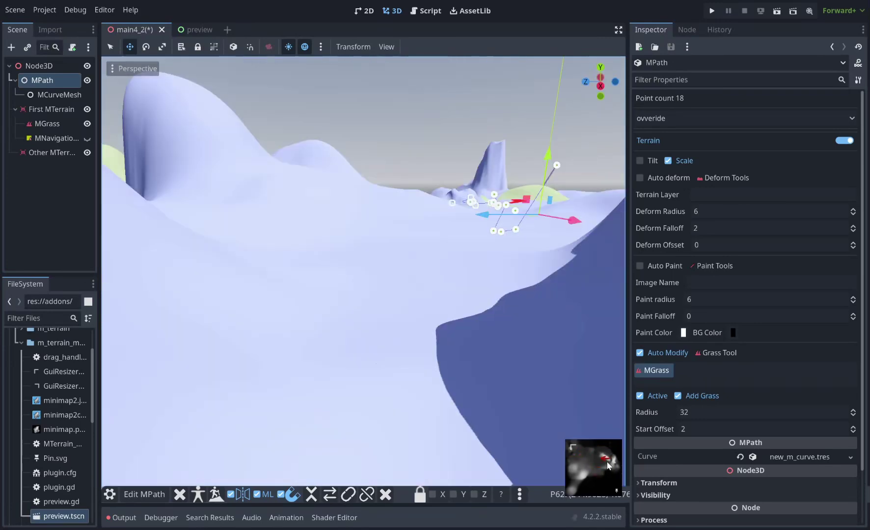
click(602, 479)
right_drag(363, 295, 403, 261)
drag(601, 462, 602, 453)
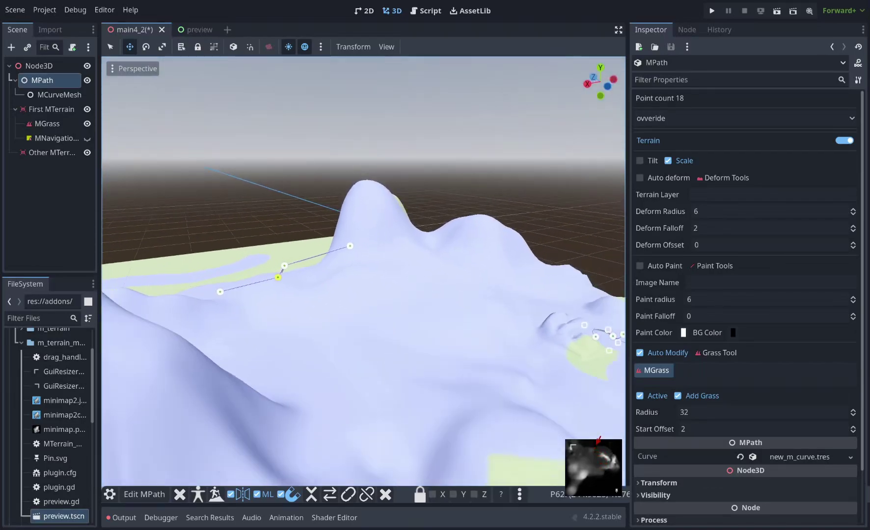